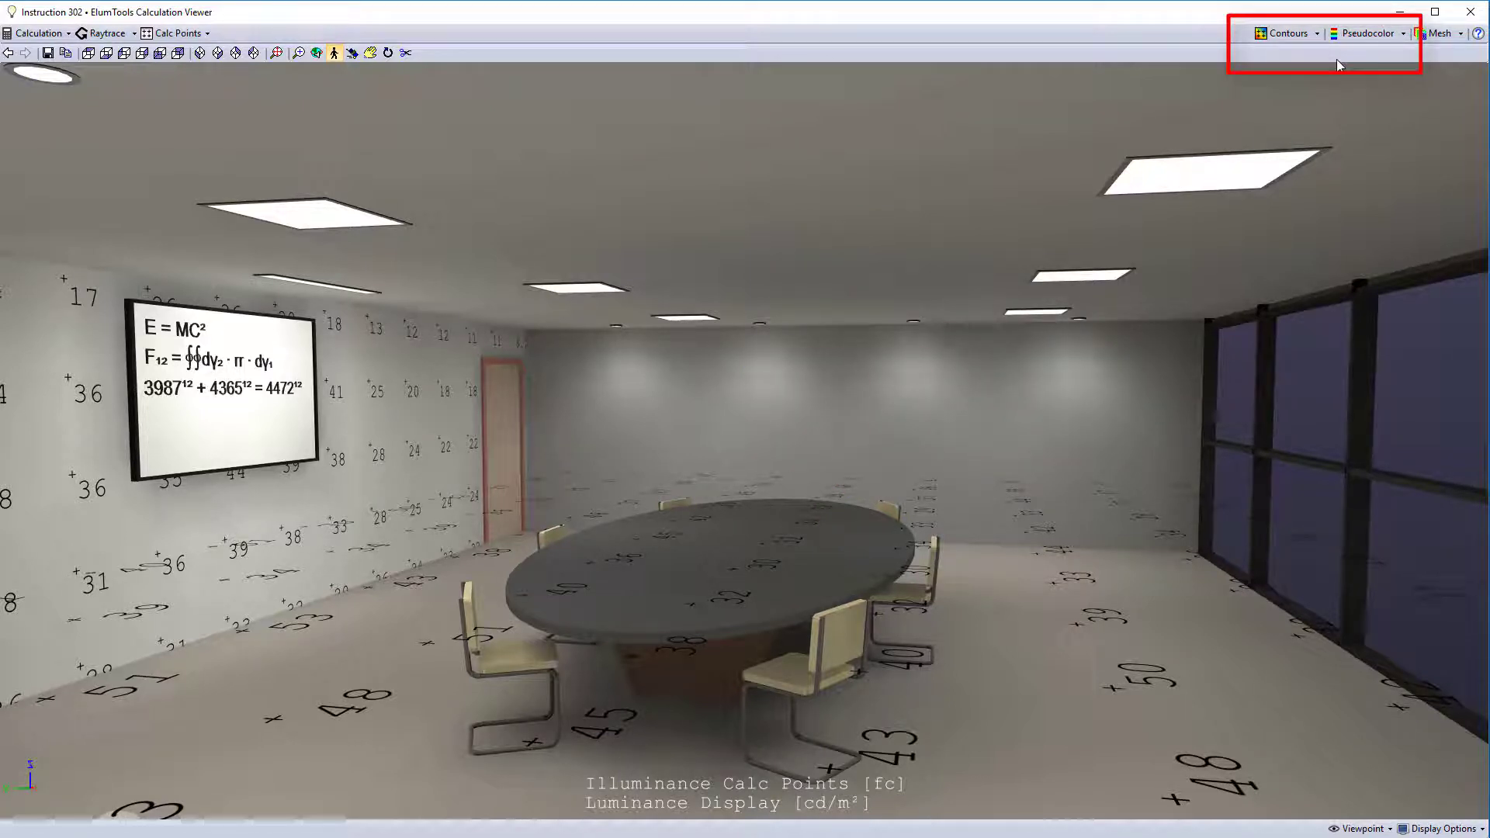
# - Turn on illuminance contour lines at 40, 30, 20 and 10 fc across the room
pyautogui.click(1404, 35)
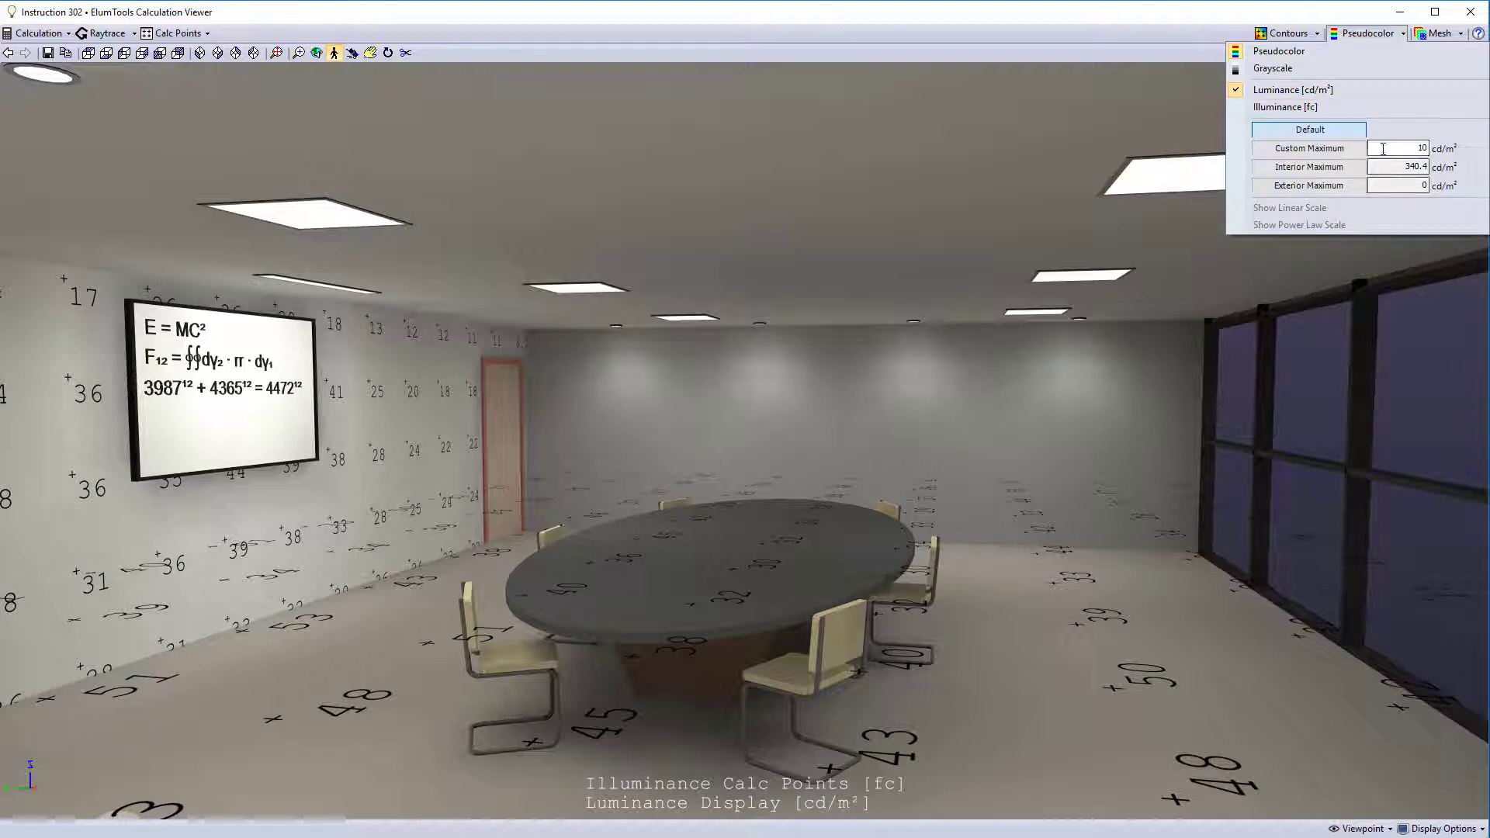
pyautogui.click(1363, 120)
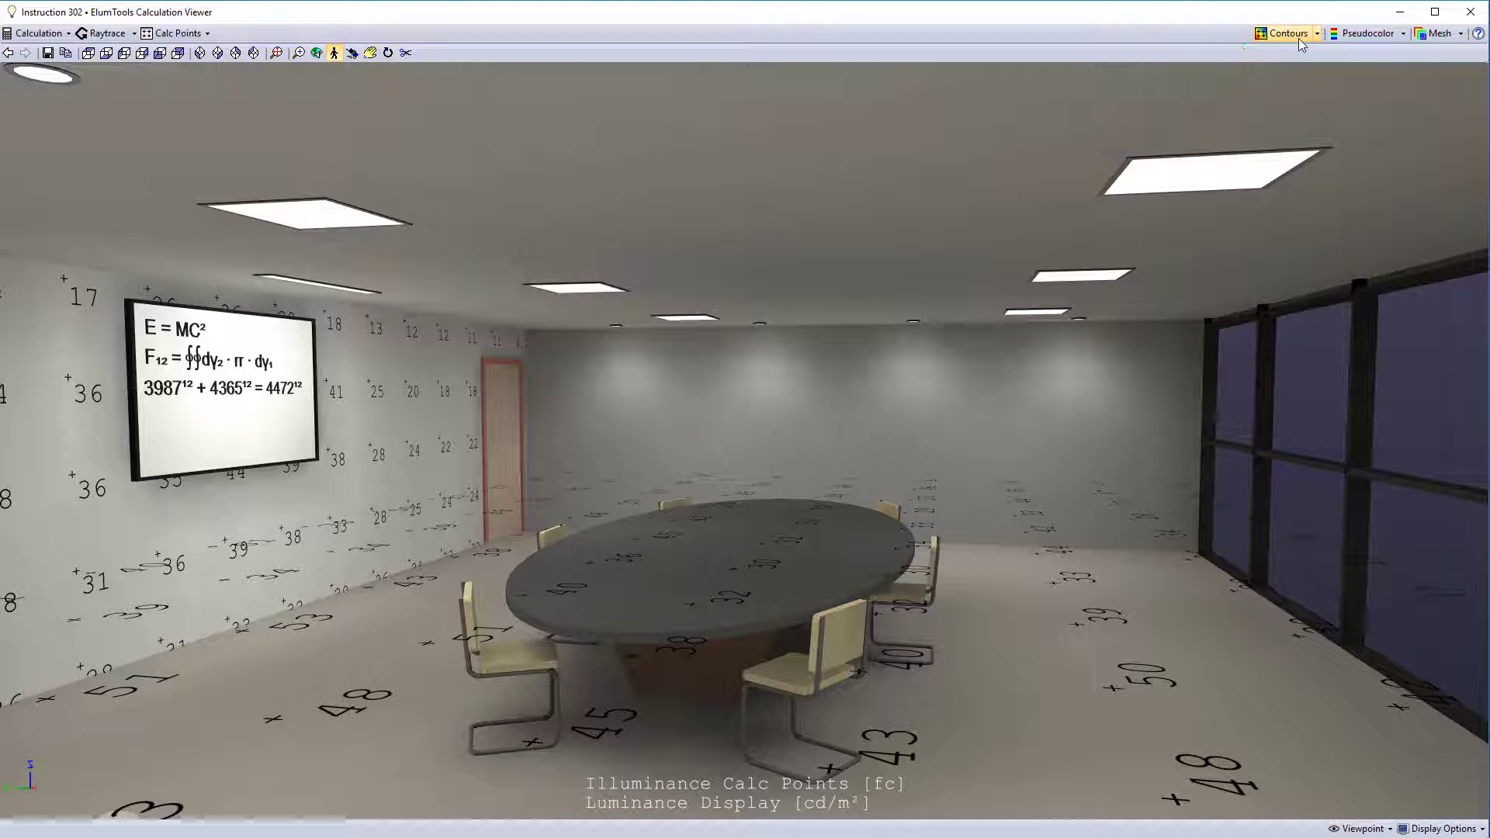
pyautogui.click(1289, 33)
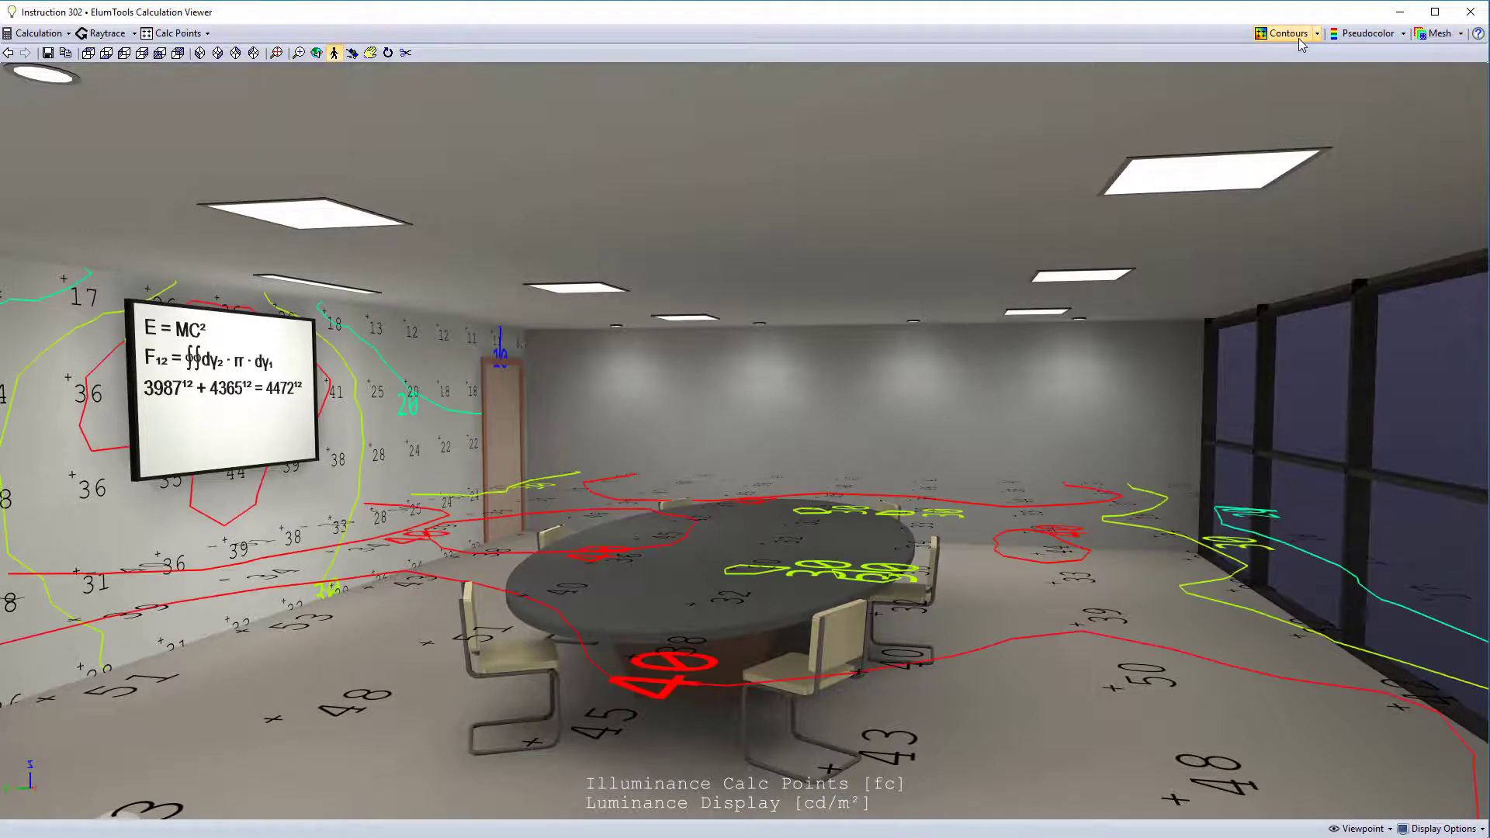
# - Open the Contours Settings dialog, preview Scheme 2, and keep the Scheme 1 colours
pyautogui.click(1317, 34)
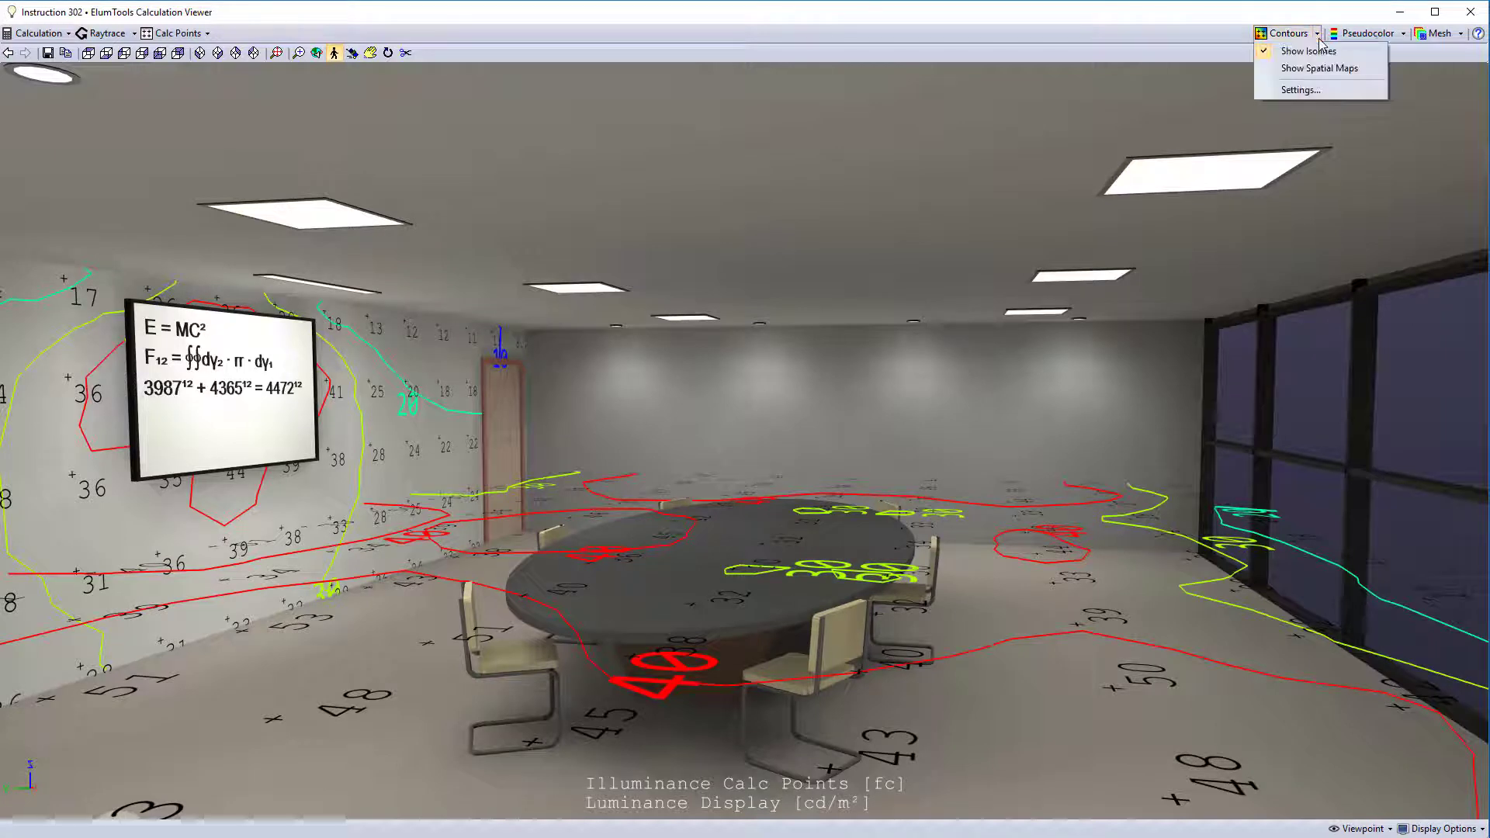
pyautogui.click(1302, 91)
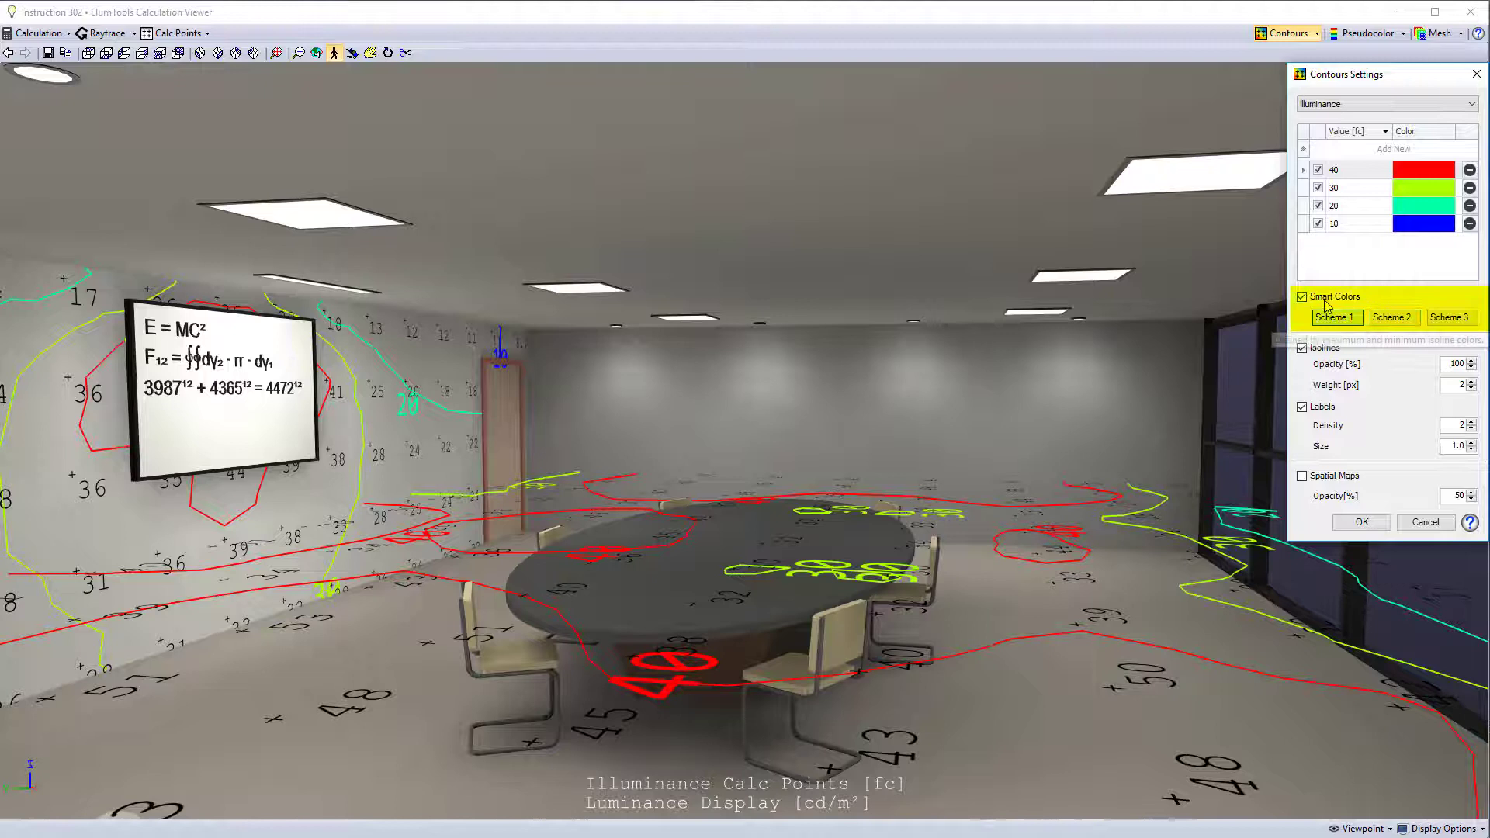
pyautogui.click(1409, 325)
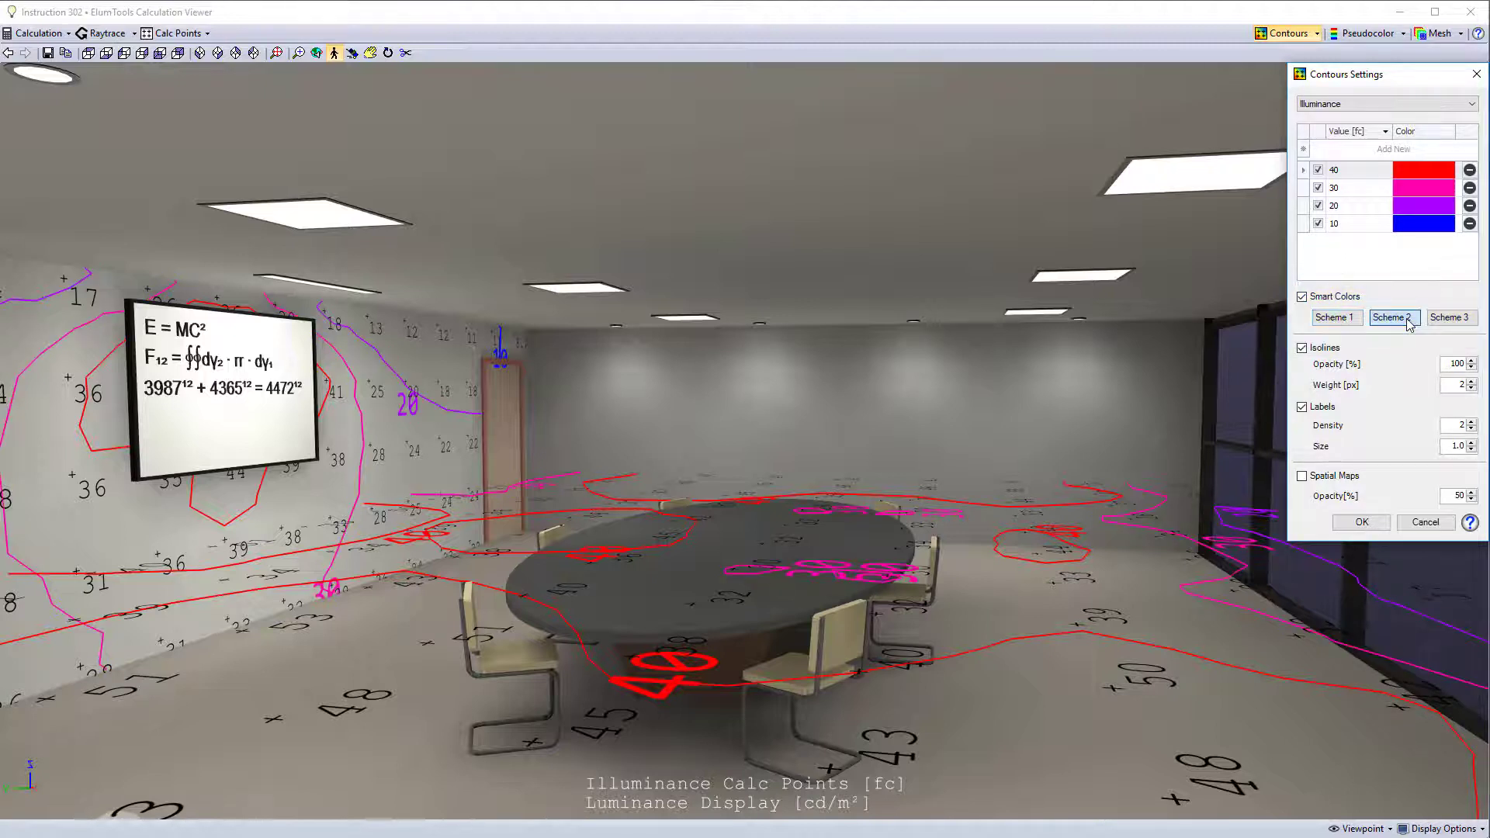
pyautogui.click(1351, 320)
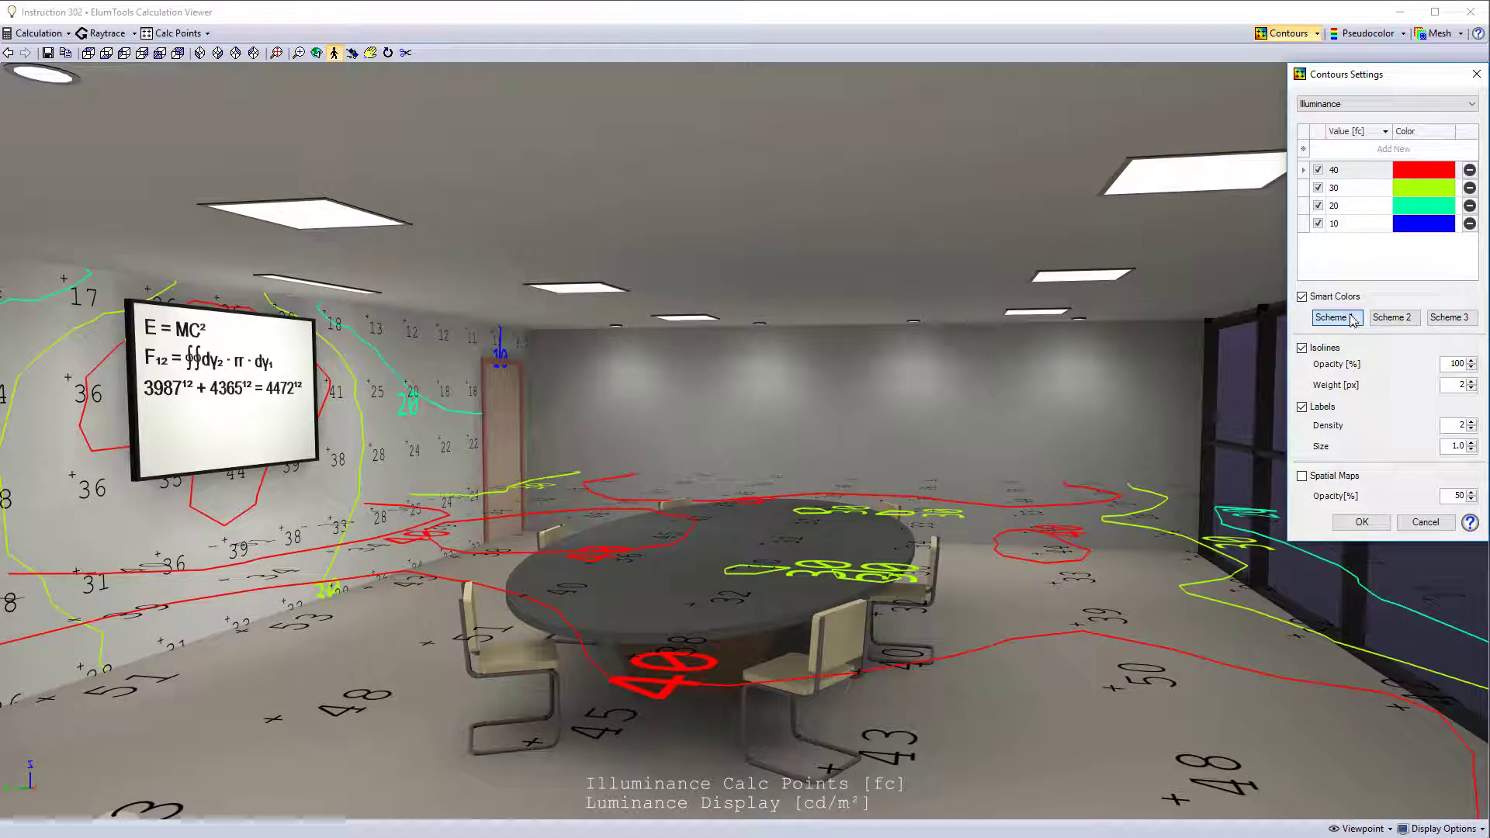
# - Add a new 25 fc contour level, drawn green between the 30 and 20 fc lines
pyautogui.click(1385, 150)
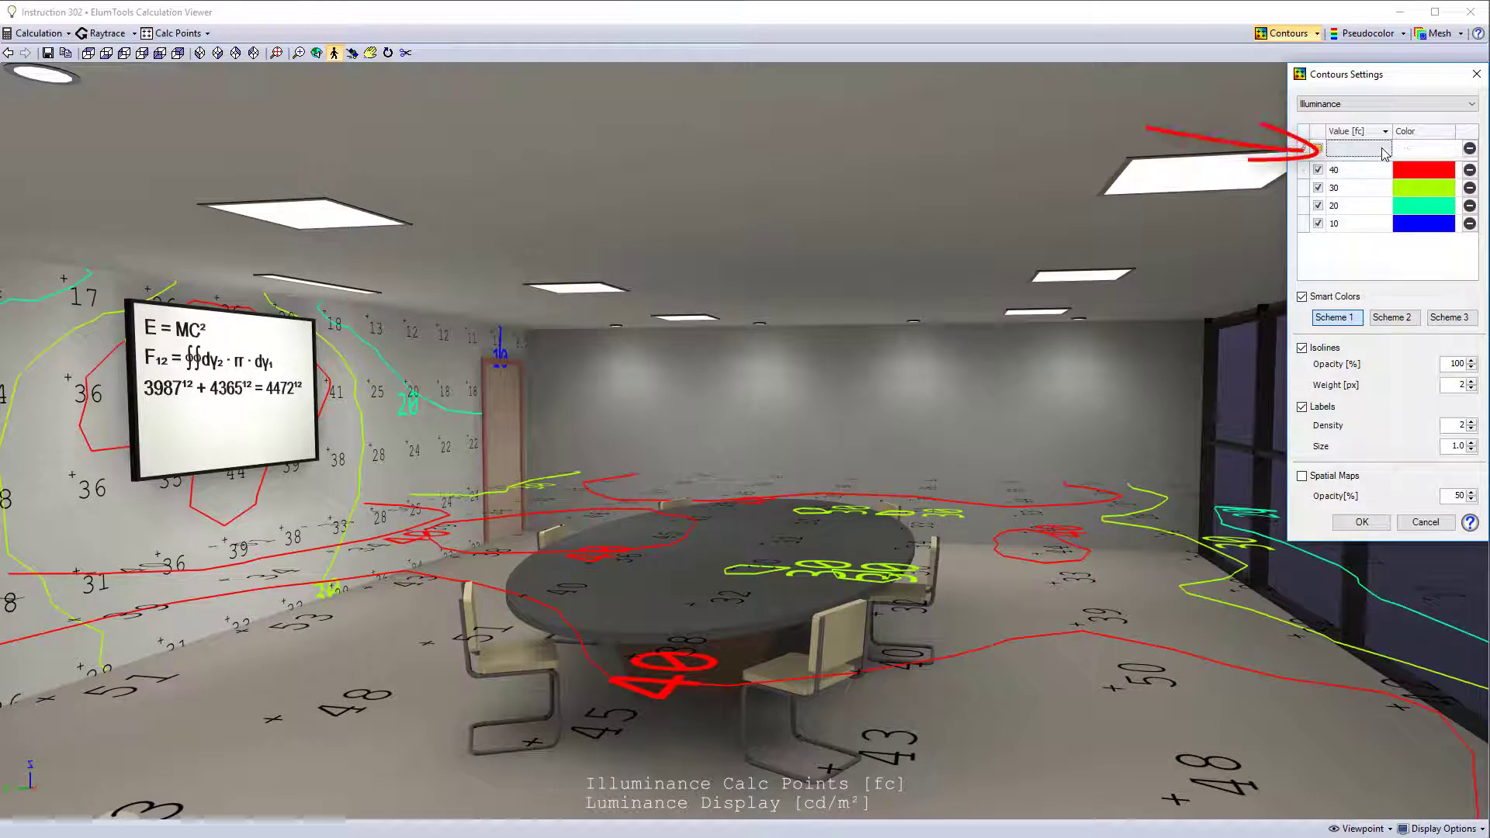
pyautogui.write('25')
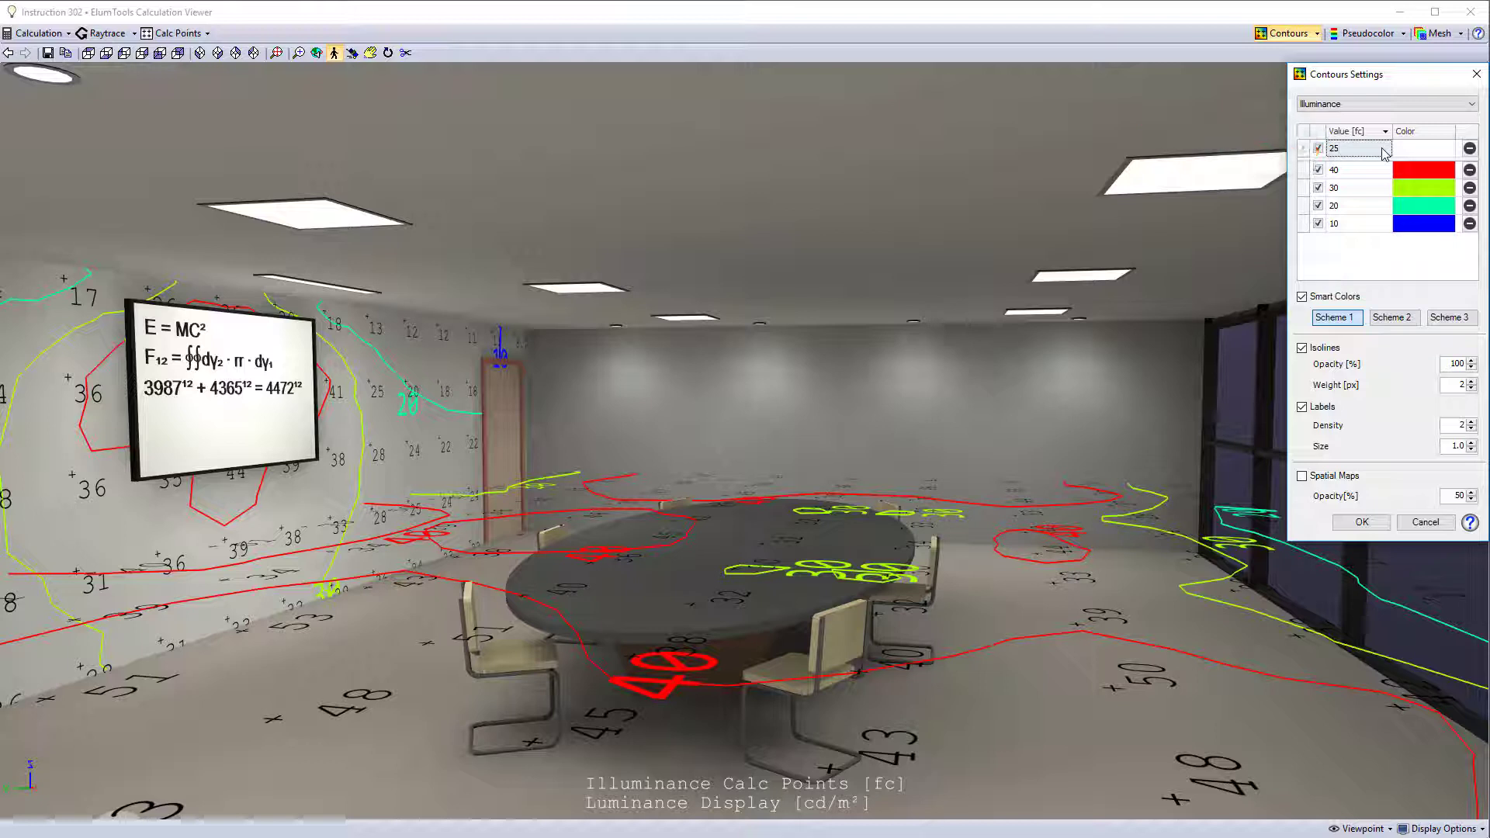
pyautogui.press('Return')
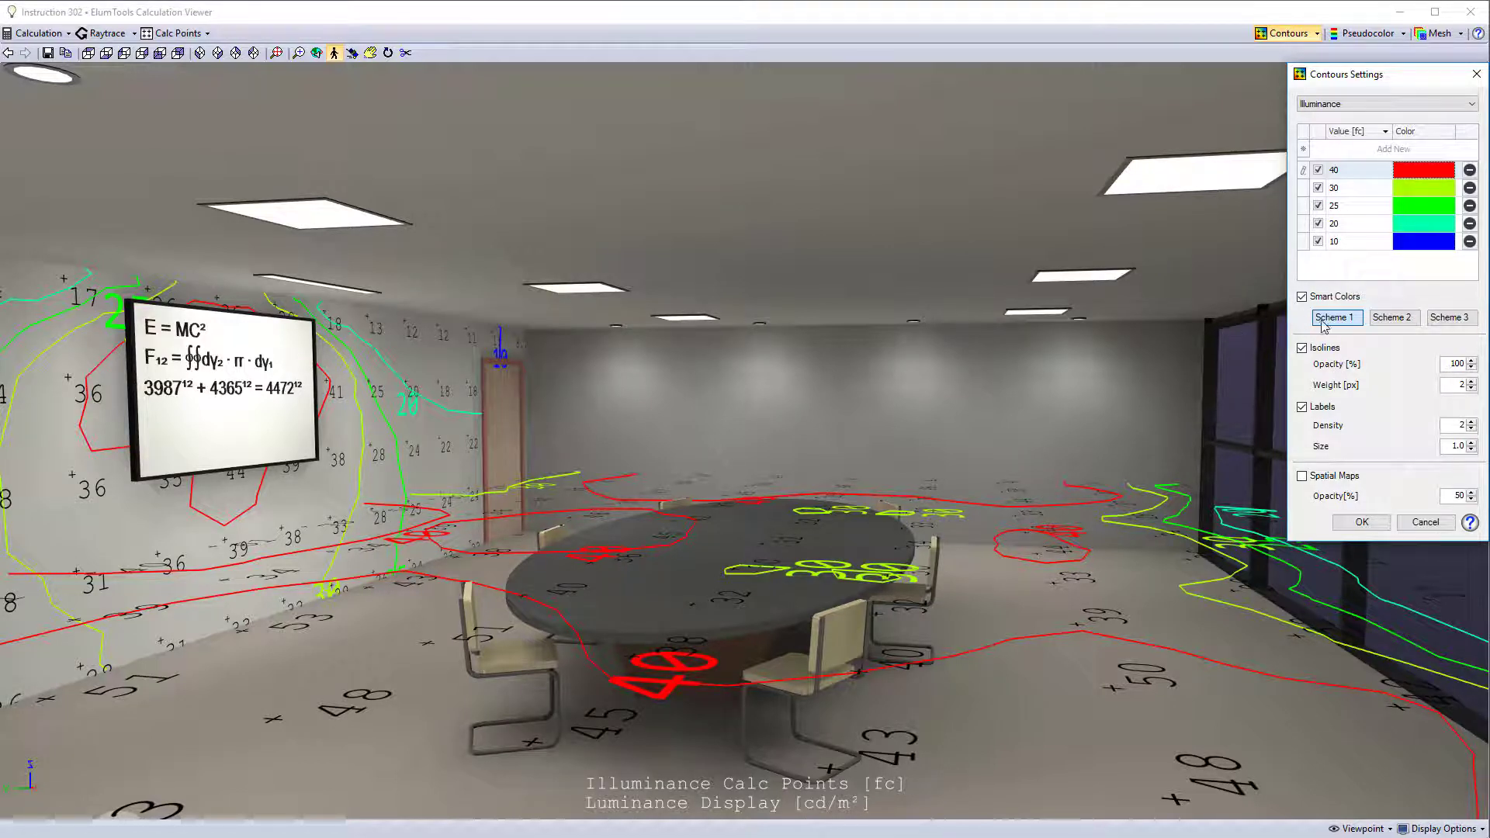
# - Set the contour label density to 1 and the label size to 0.4
pyautogui.click(1472, 423)
pyautogui.click(1472, 423)
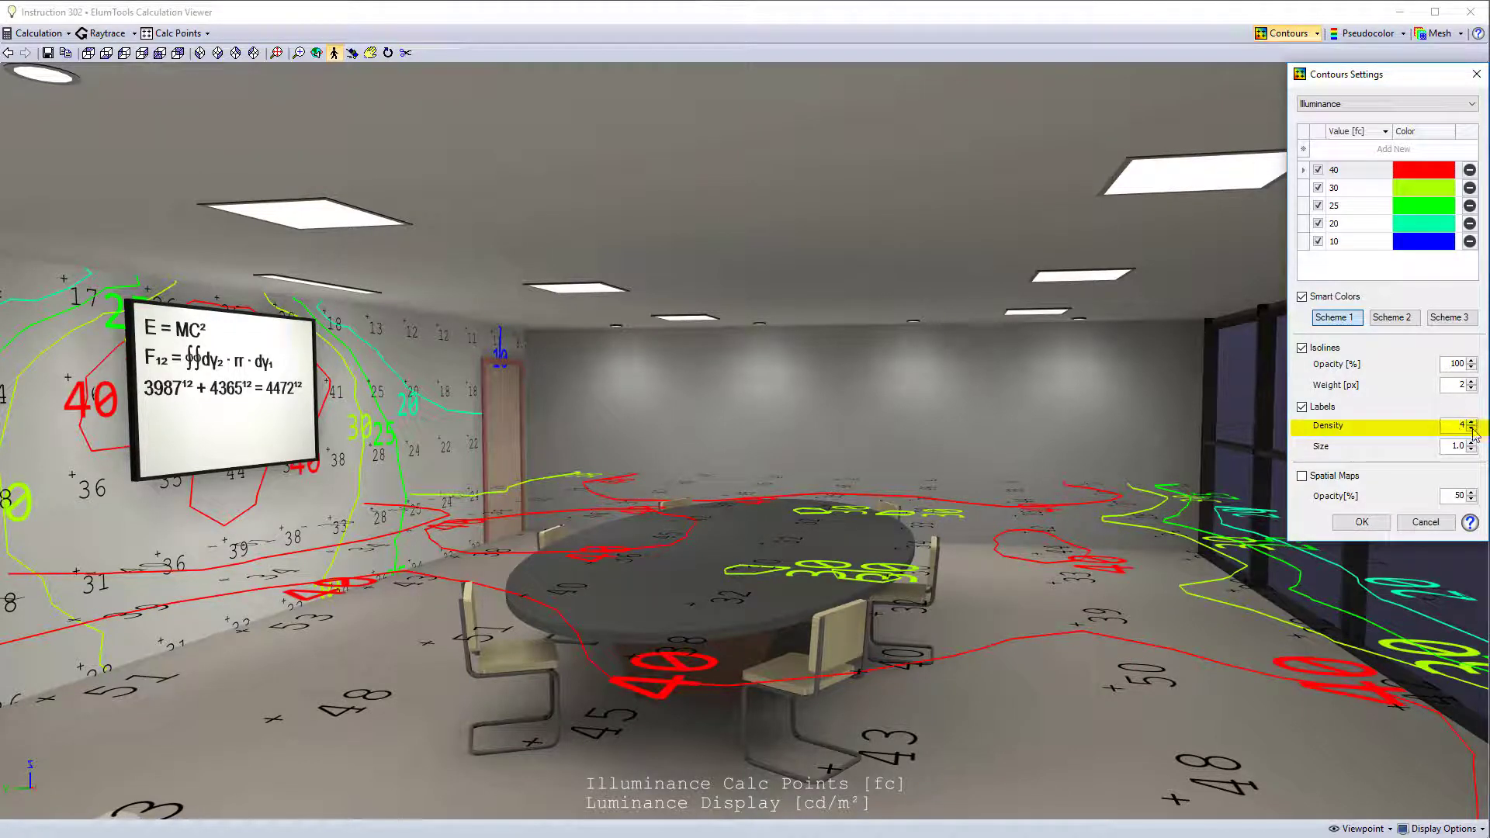
pyautogui.click(1472, 428)
pyautogui.click(1472, 429)
pyautogui.click(1472, 428)
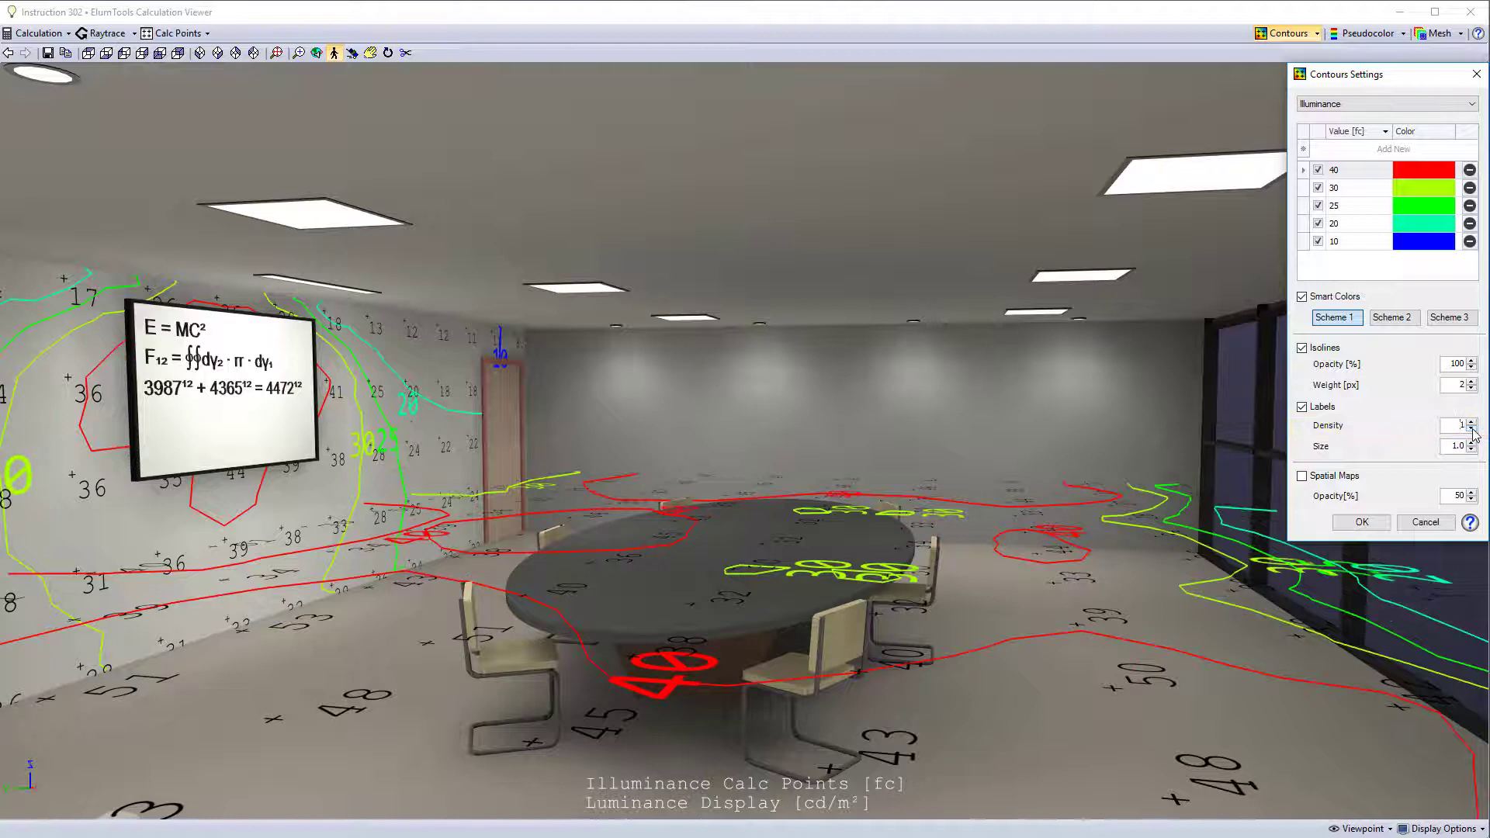
pyautogui.click(1473, 450)
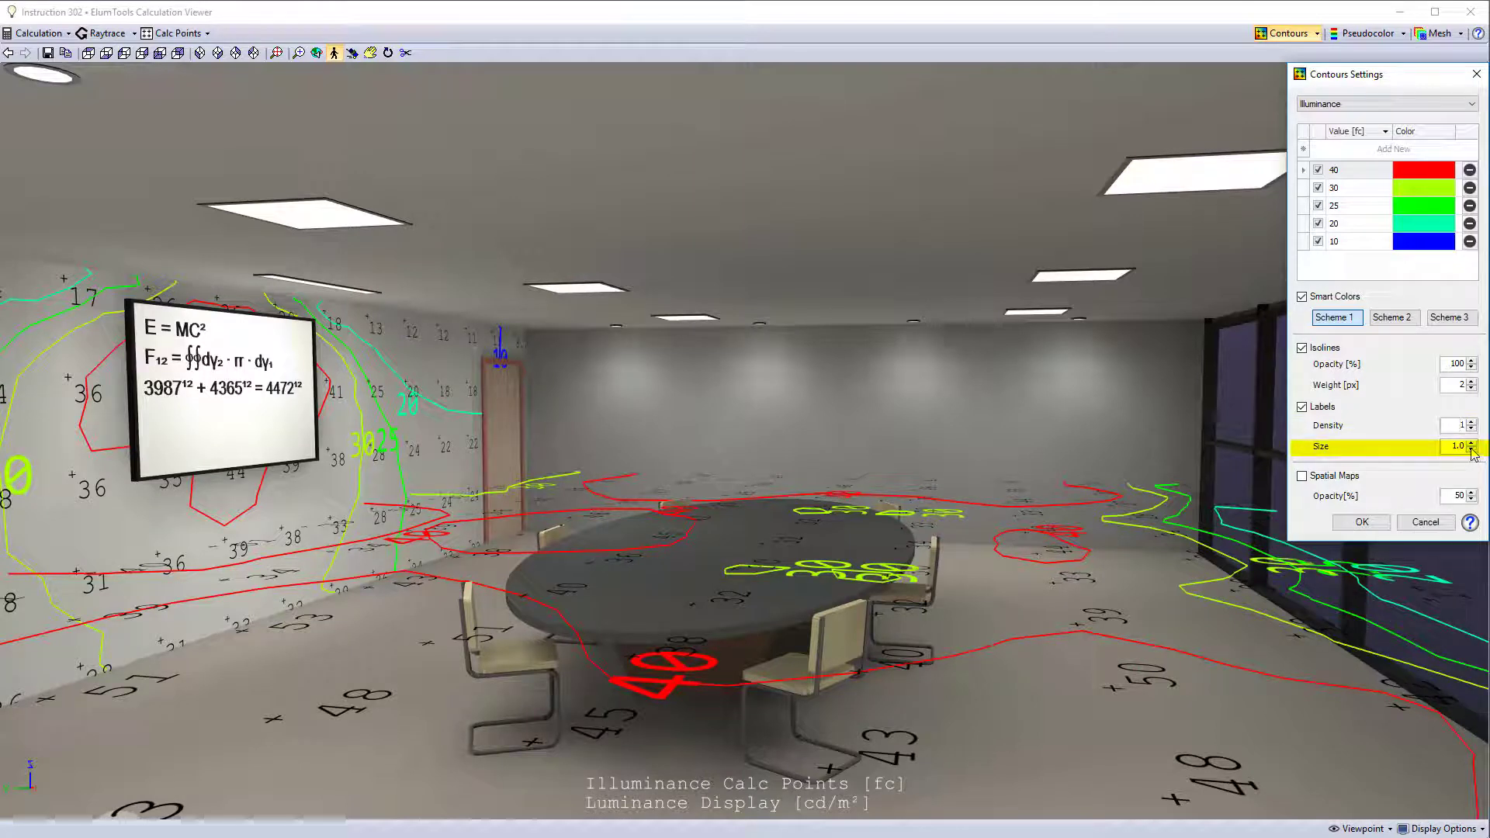
pyautogui.click(1472, 449)
pyautogui.click(1472, 449)
pyautogui.click(1472, 450)
pyautogui.click(1472, 450)
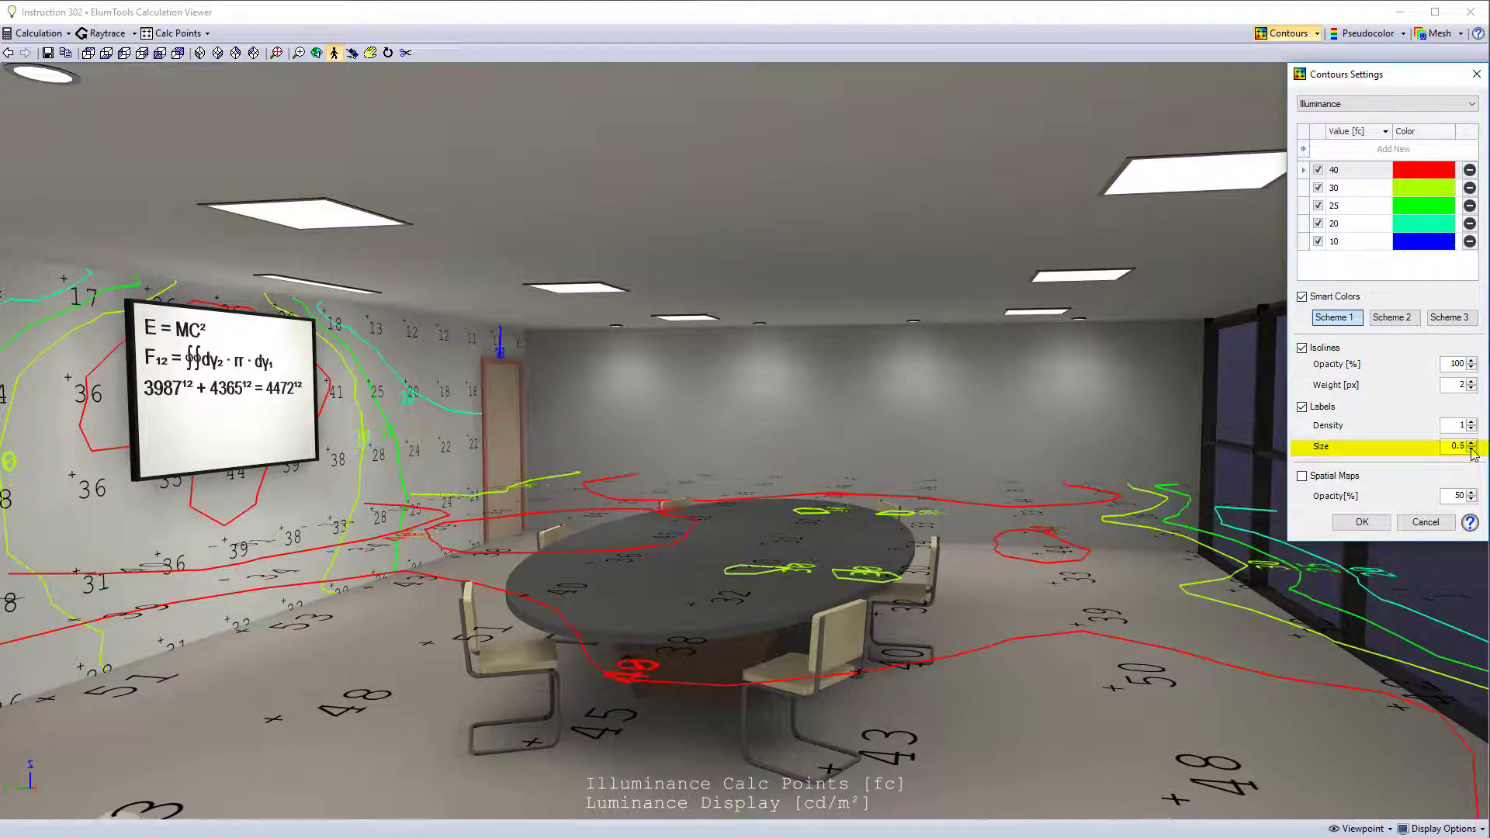
pyautogui.click(1472, 449)
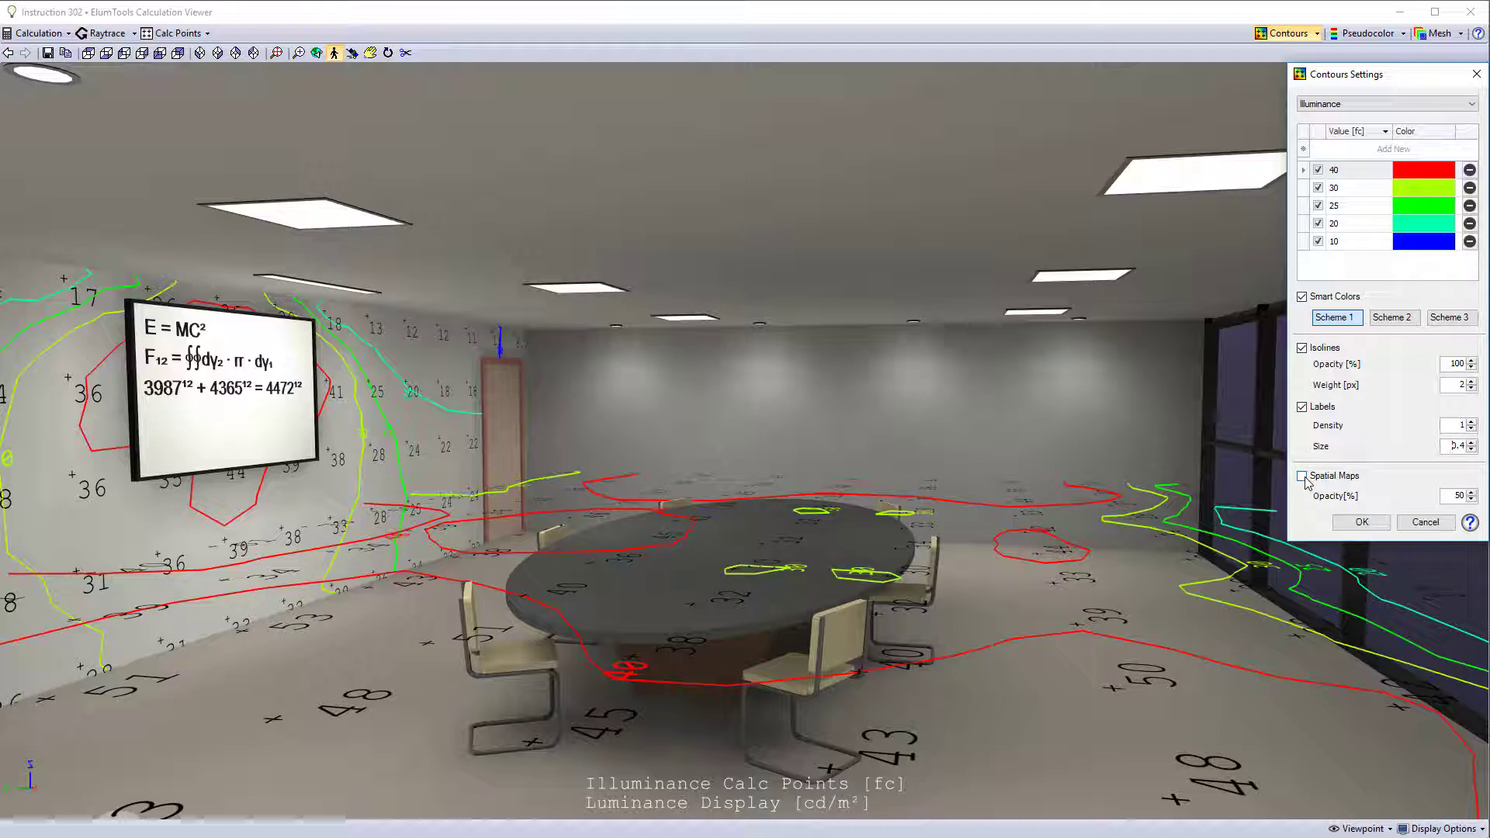
# - Replace the isolines with a 50%-opacity illuminance spatial map and a 10–40 fc legend
pyautogui.click(1303, 348)
pyautogui.click(1302, 477)
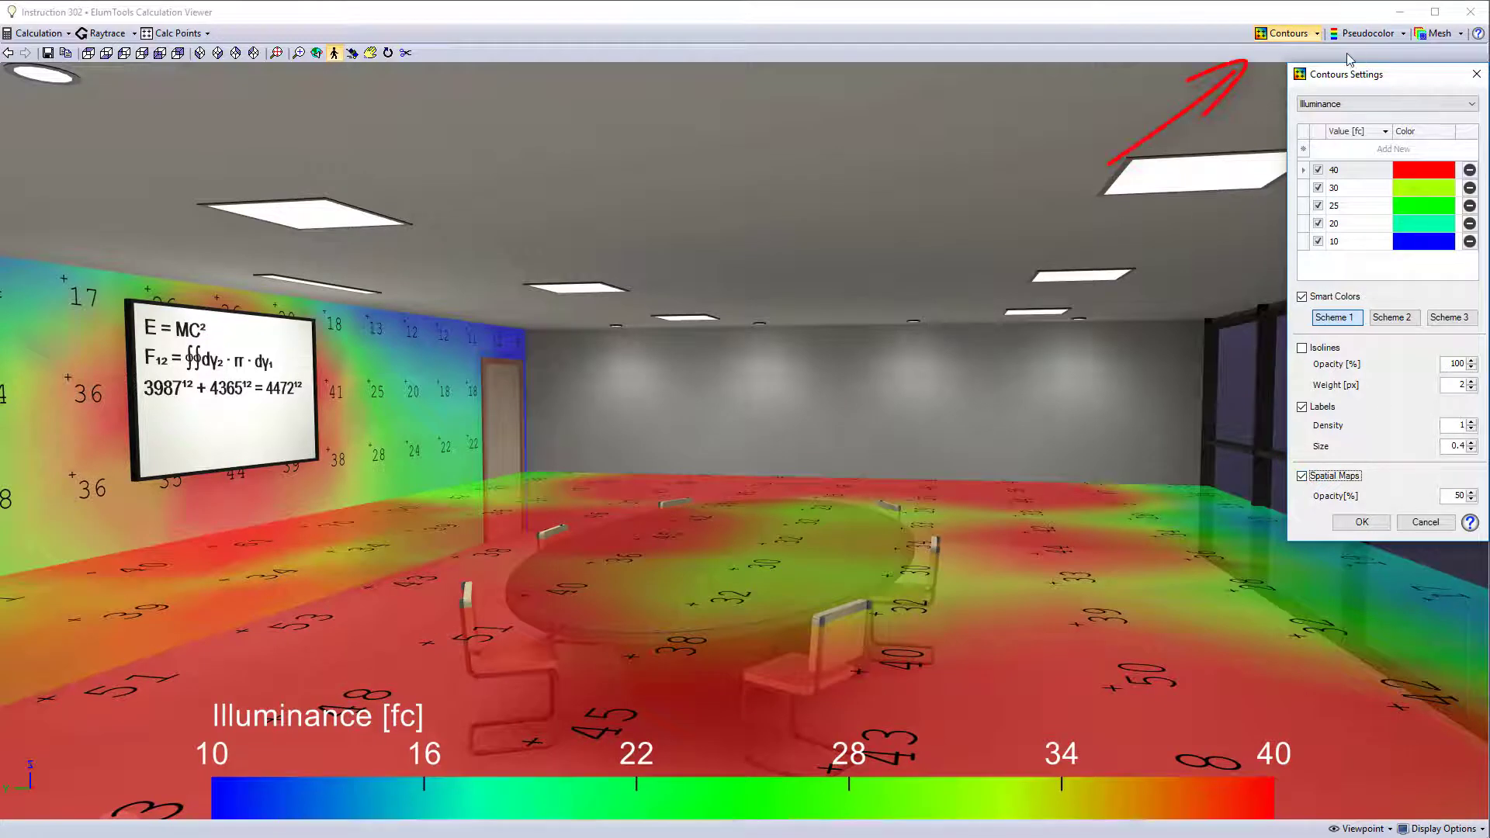
pyautogui.click(1319, 36)
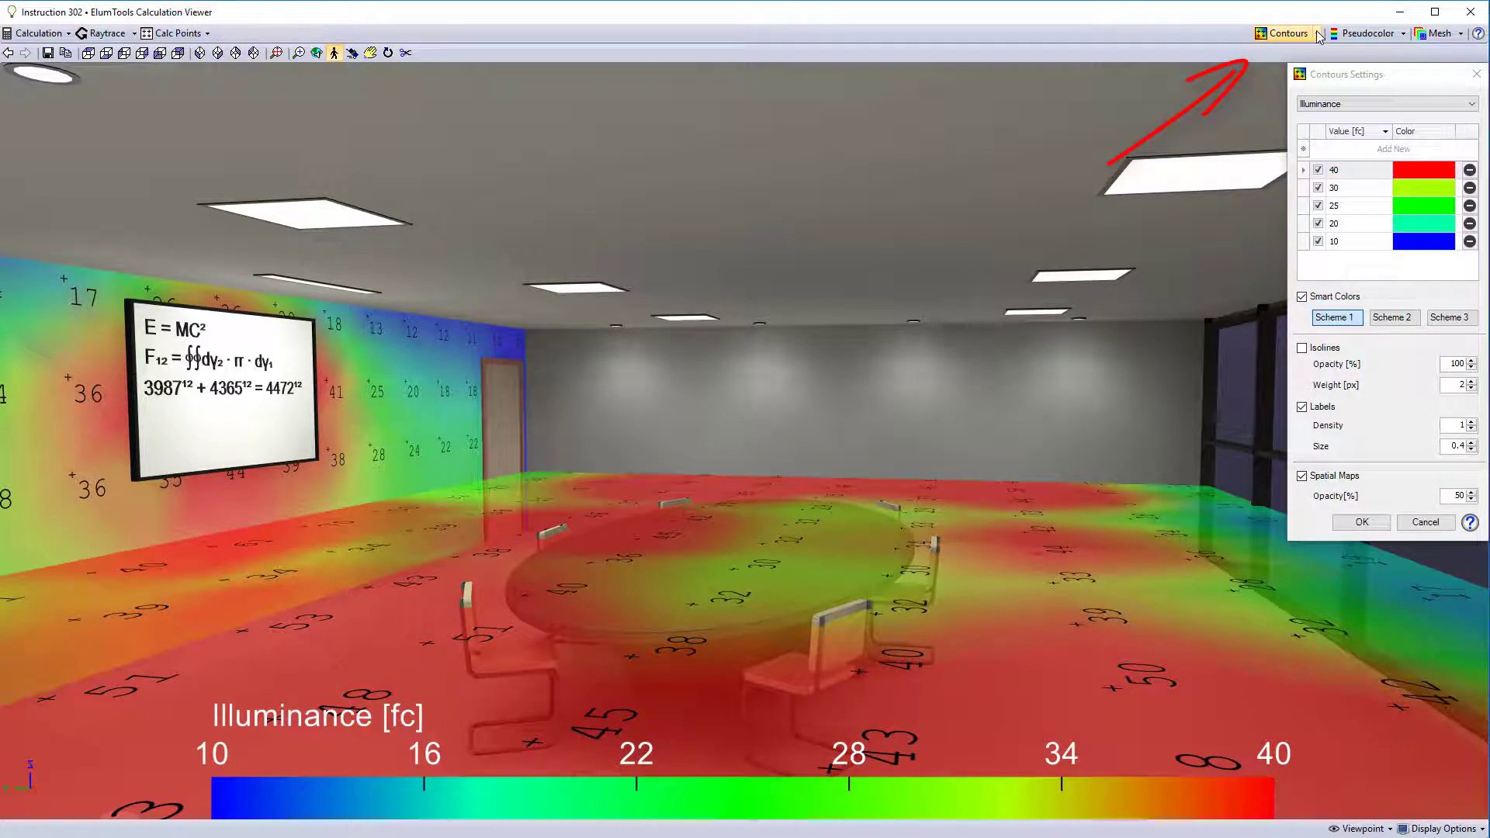
pyautogui.click(1319, 34)
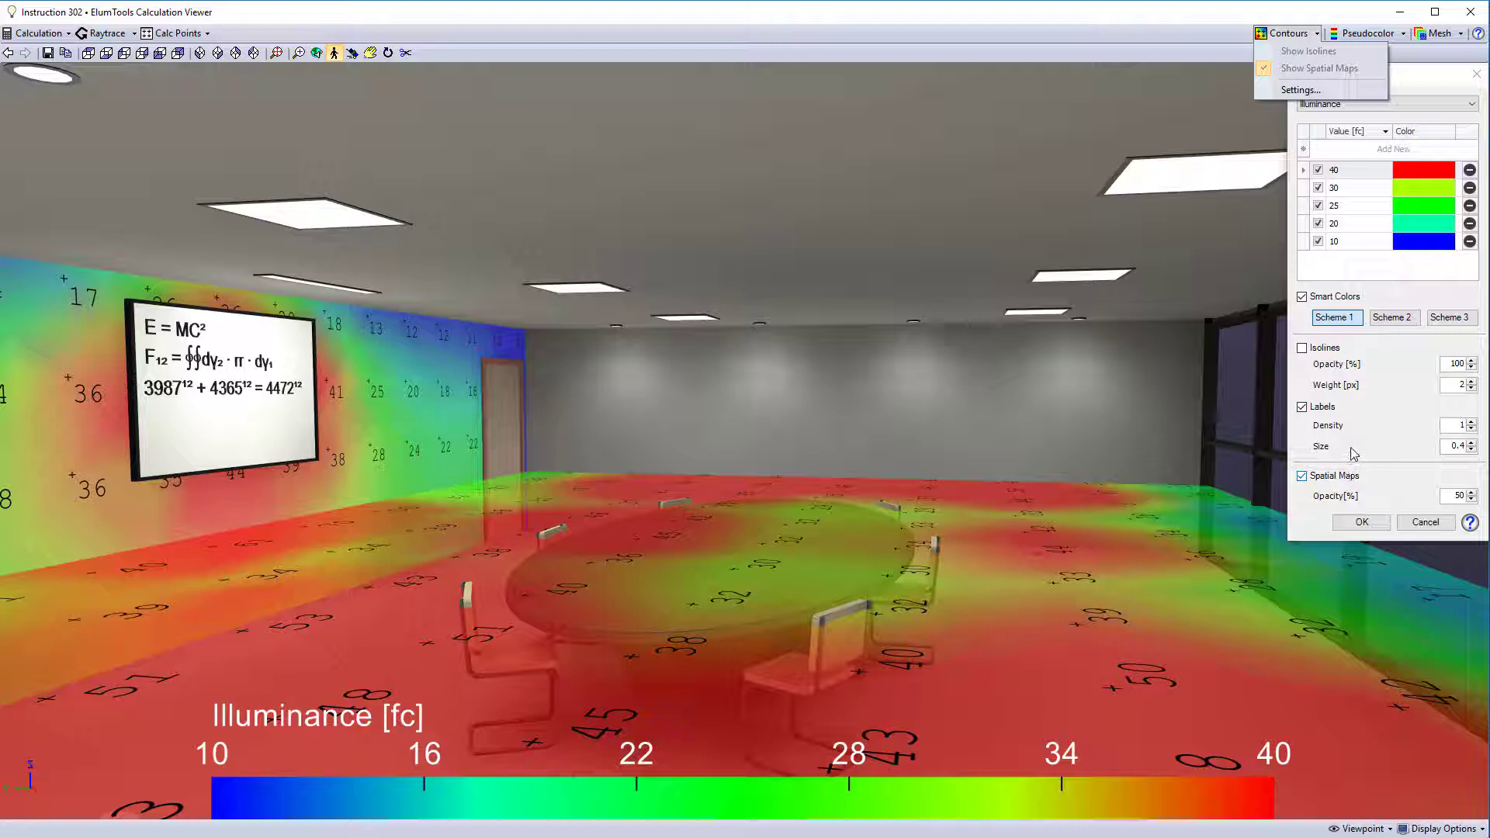
# - Keep spatial map opacity at 50% after trying 30%, add isolines, then switch to the Detail Filled Region calculation
pyautogui.doubleClick(1459, 496)
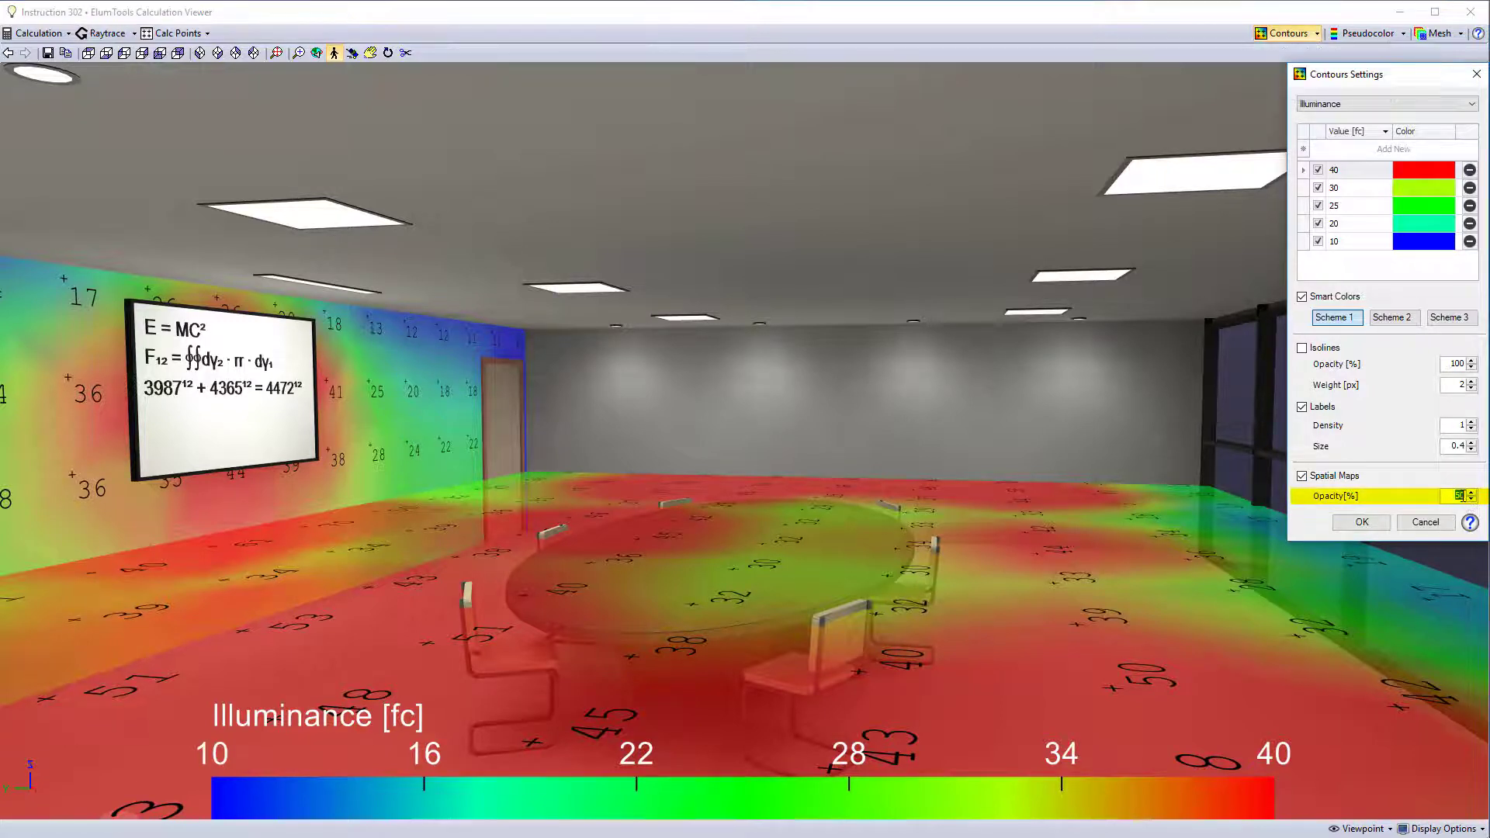
pyautogui.click(1471, 499)
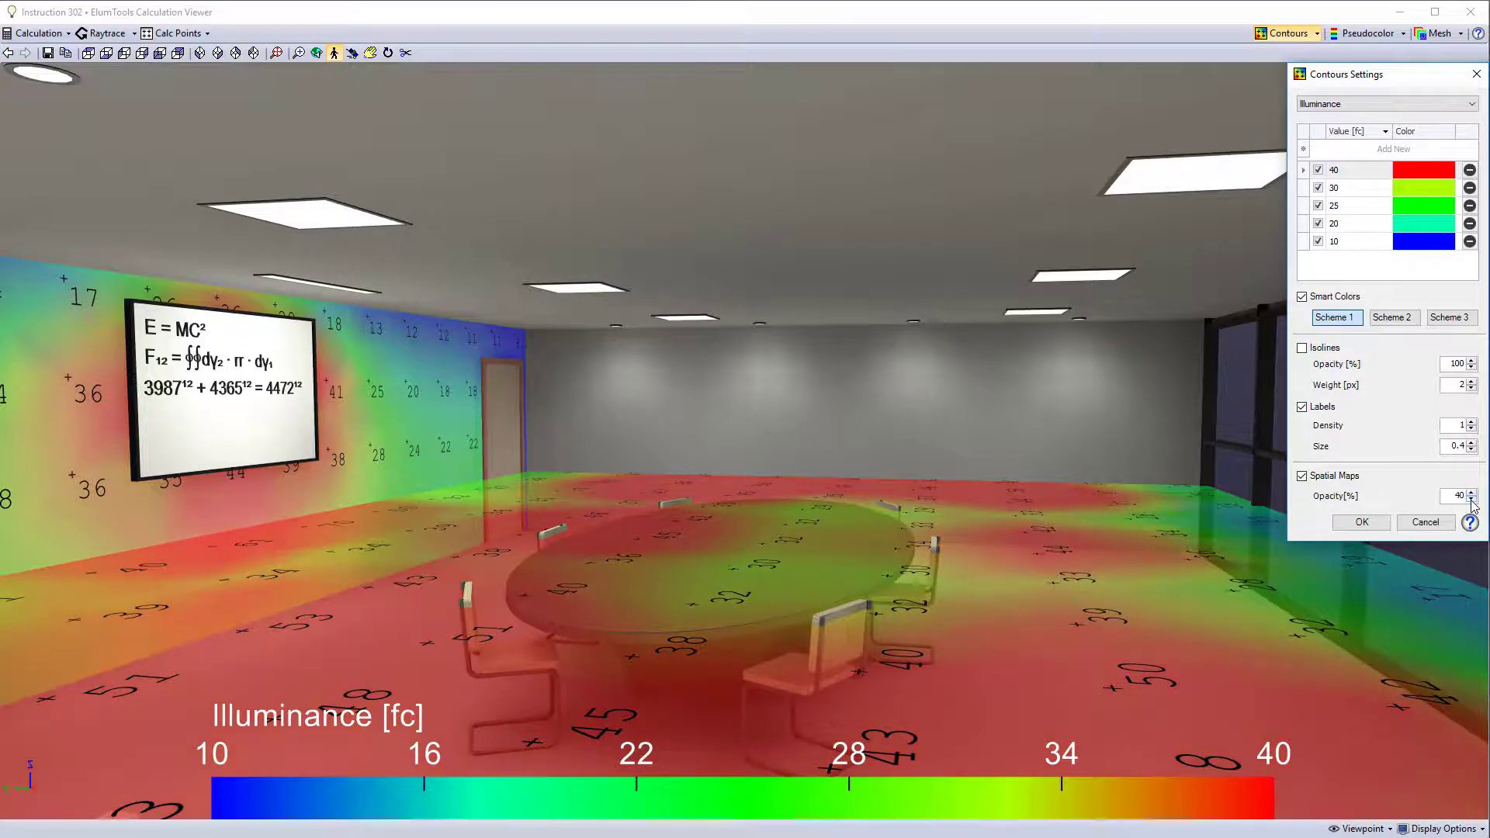
pyautogui.click(1471, 500)
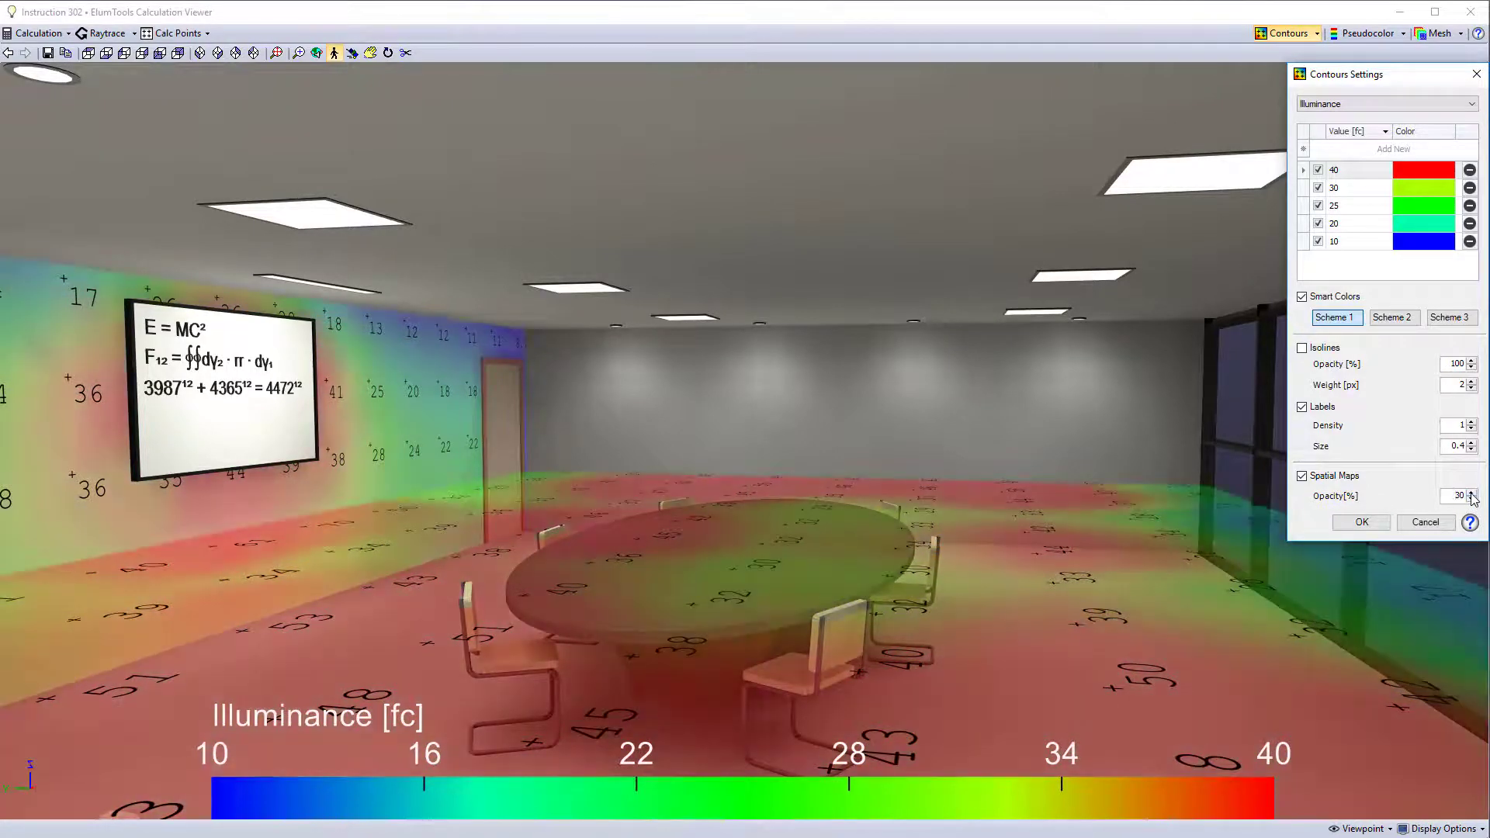
pyautogui.click(1471, 493)
pyautogui.click(1472, 494)
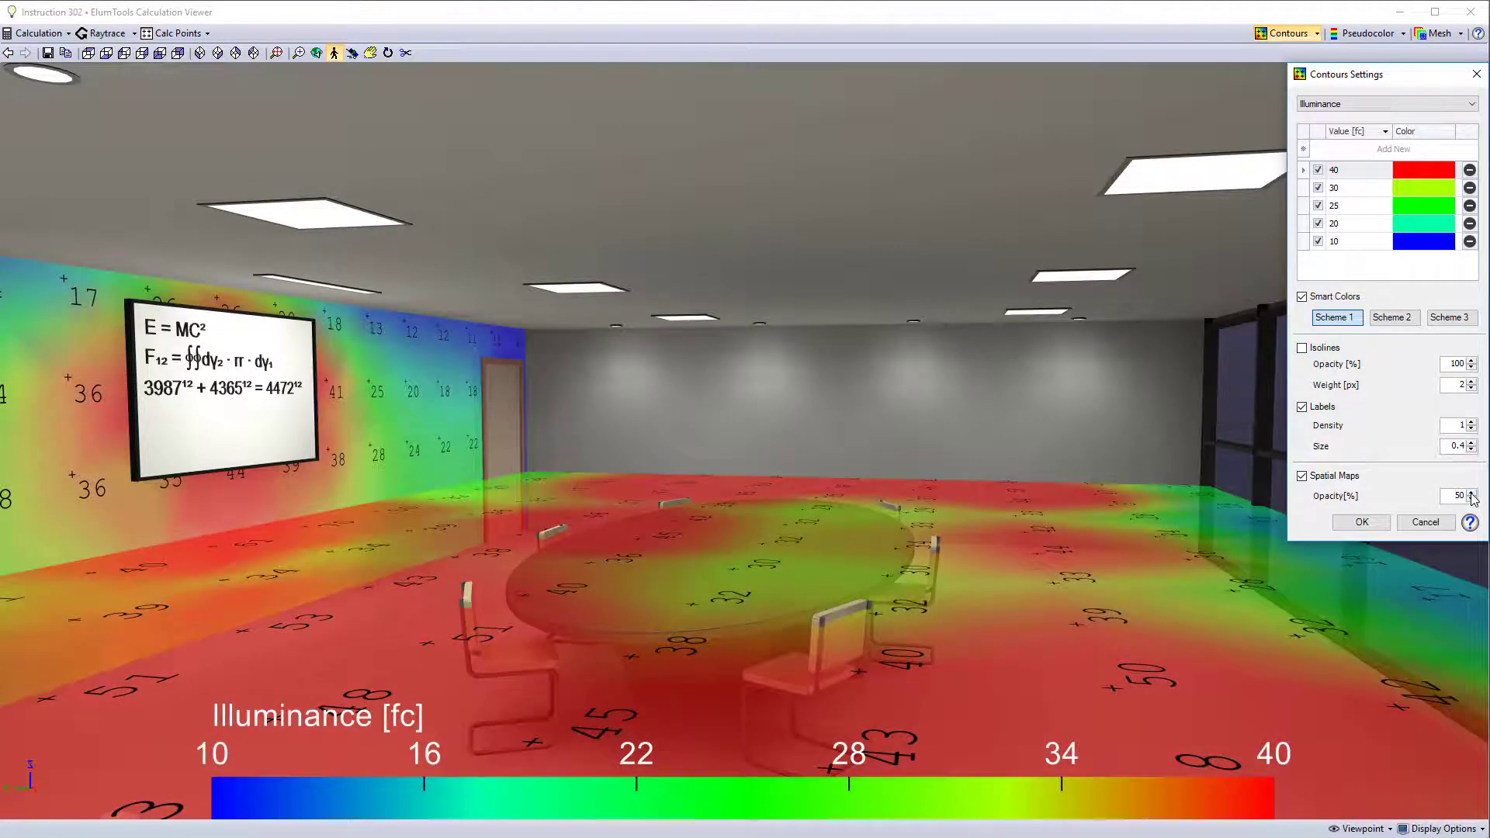
pyautogui.click(1303, 349)
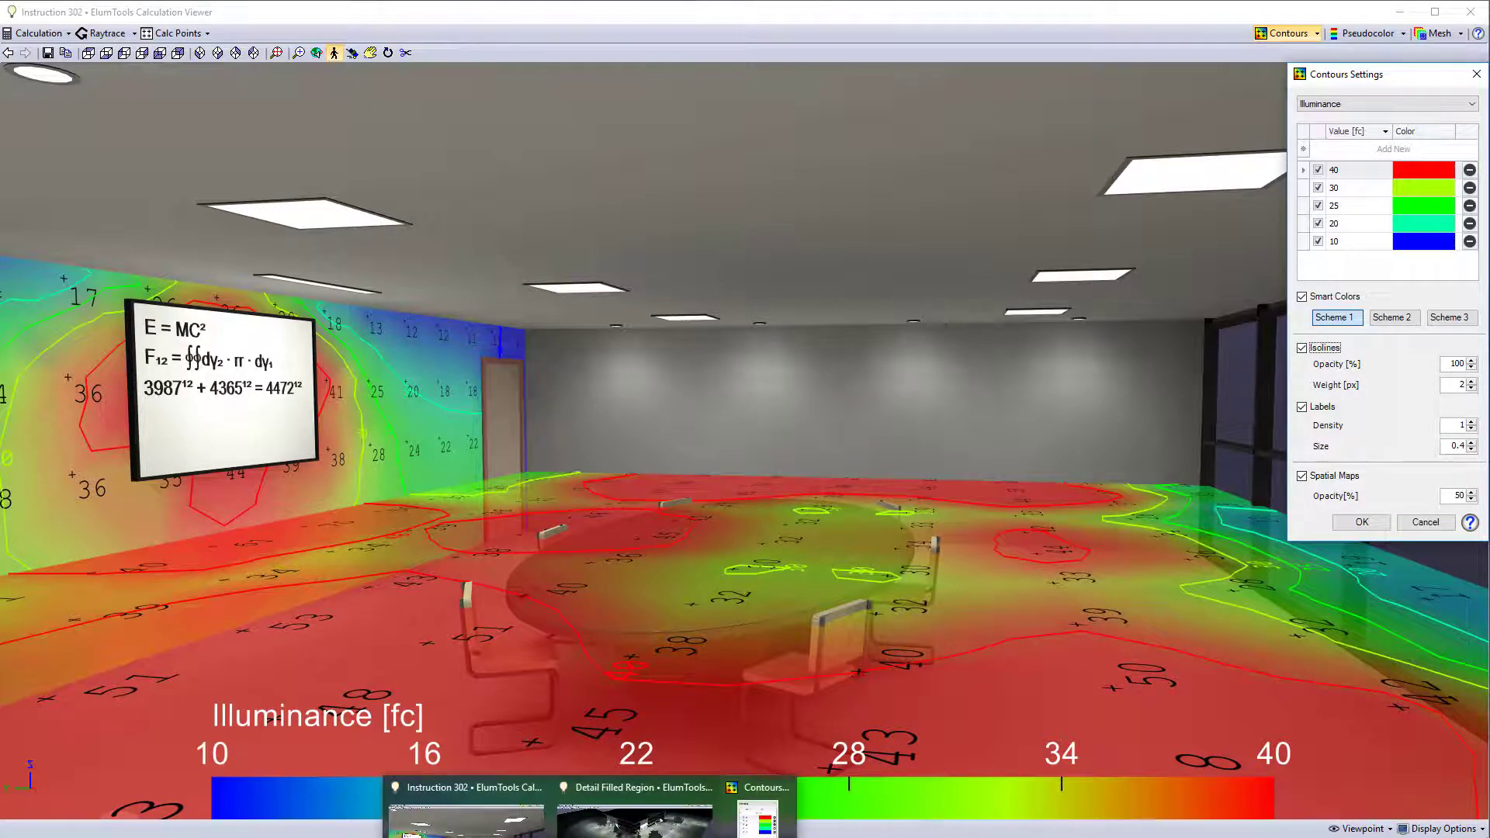
pyautogui.click(633, 807)
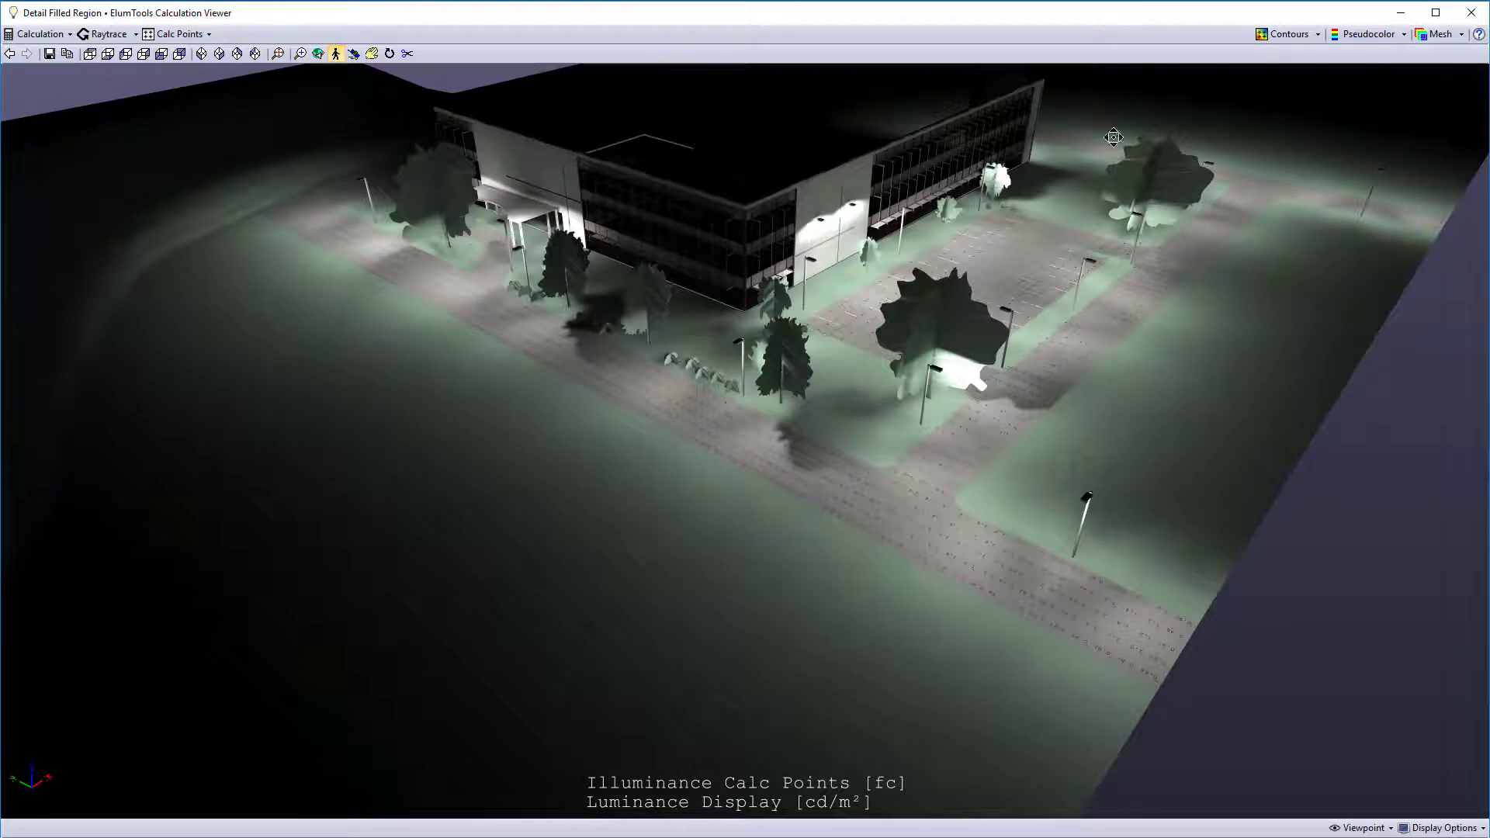
# - Show walkway contours, toggling isolines and the spatial map off and back on
pyautogui.click(1288, 35)
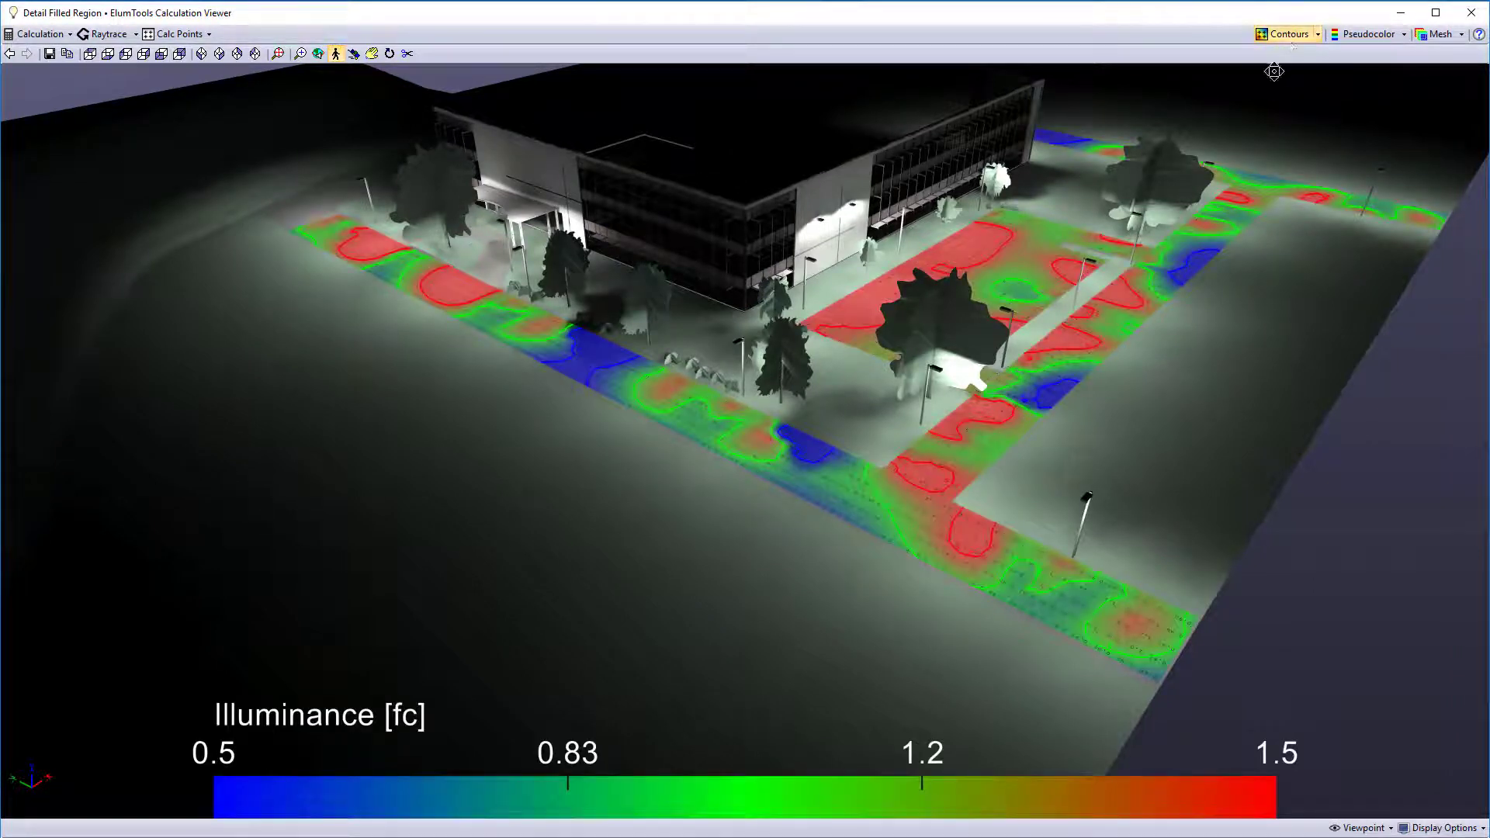
pyautogui.click(1300, 37)
pyautogui.click(1294, 52)
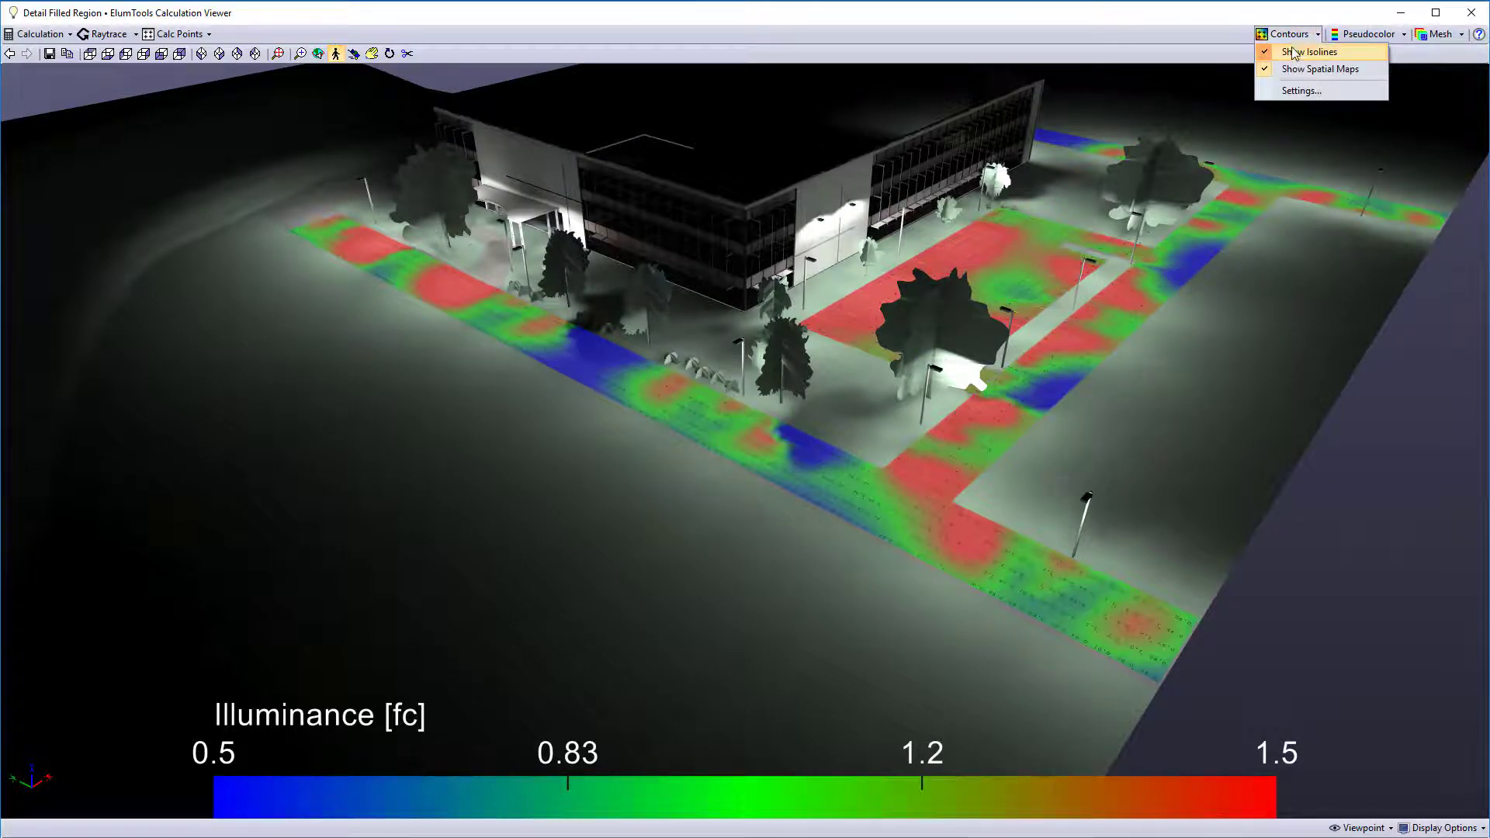
pyautogui.click(1293, 67)
pyautogui.click(1295, 52)
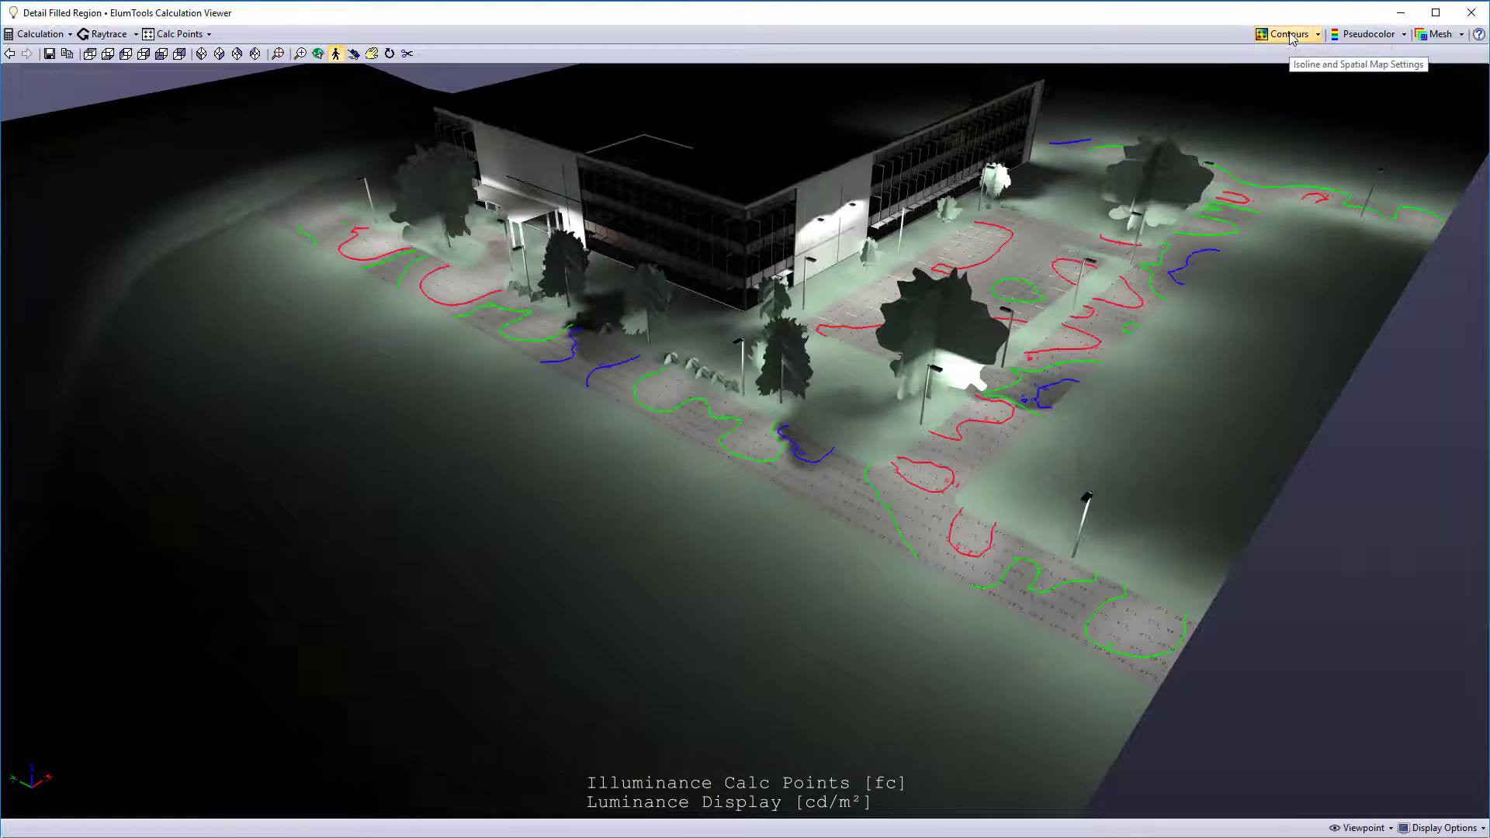
pyautogui.click(1317, 38)
pyautogui.click(1304, 70)
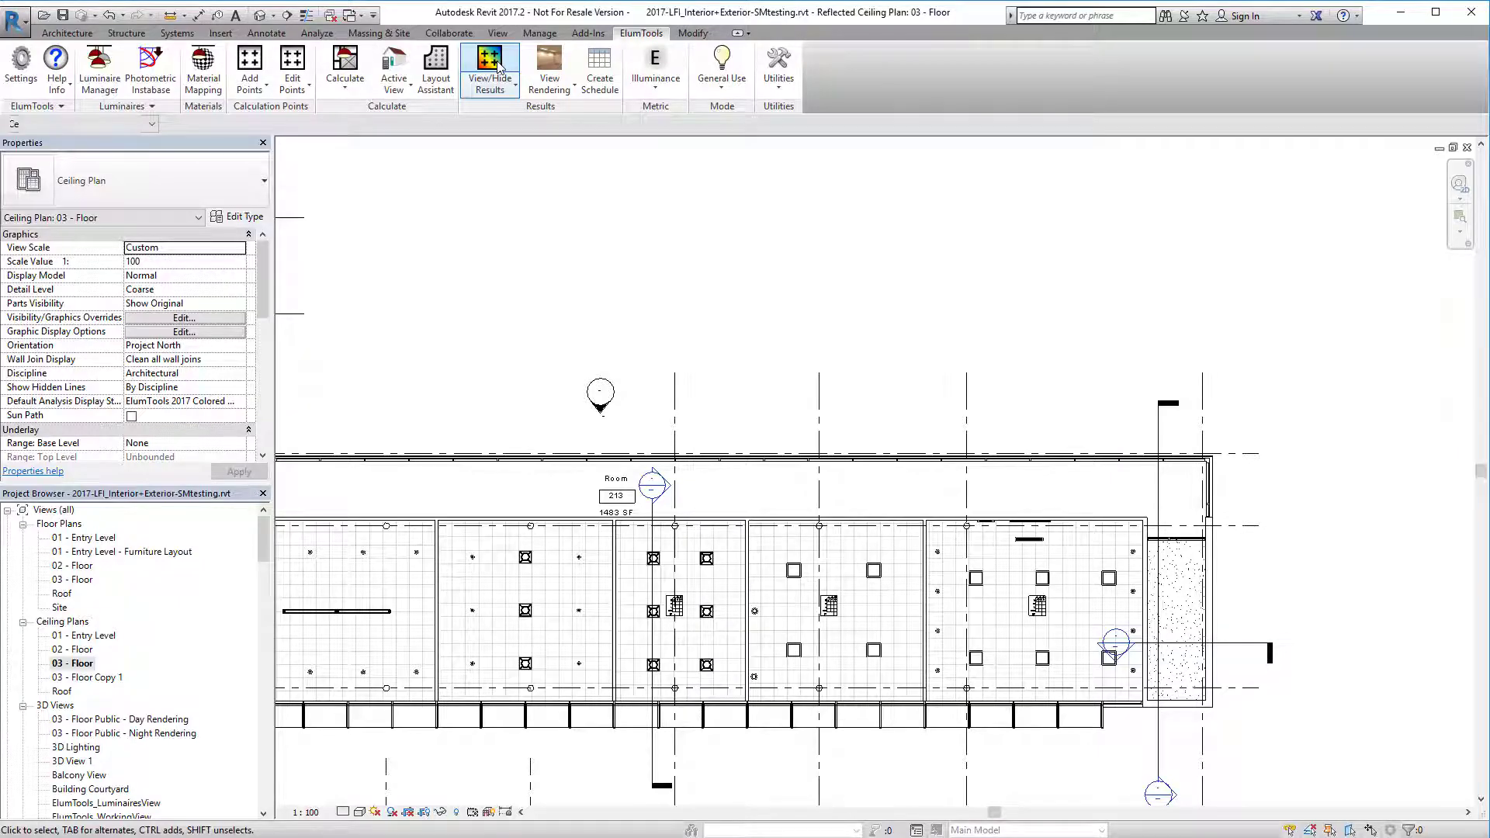
# - Show ElumTools illuminance spatial maps with a 0–83 fc legend on the 03 - Floor ceiling plan
pyautogui.click(504, 64)
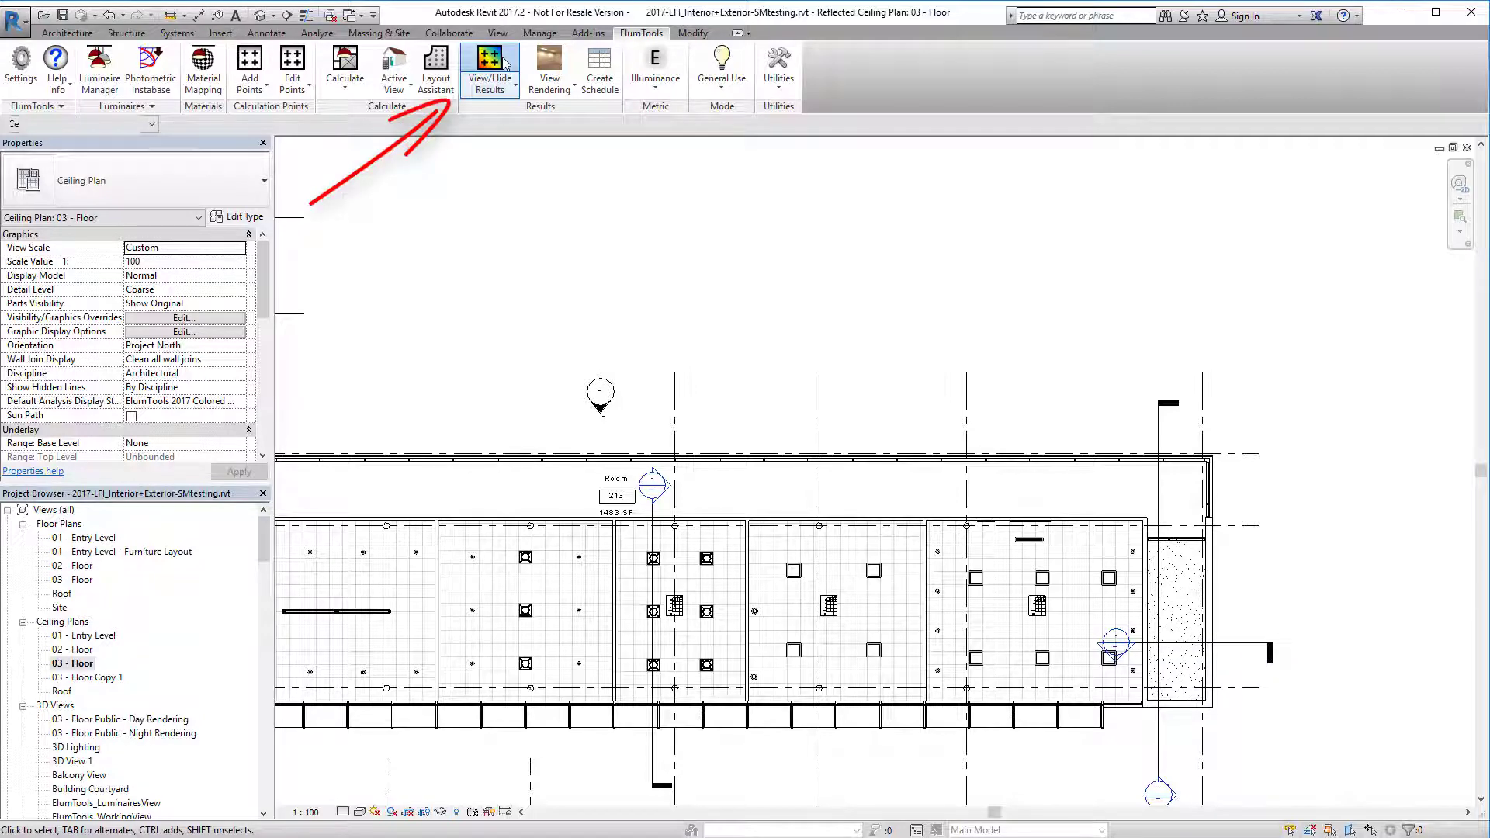
pyautogui.click(517, 88)
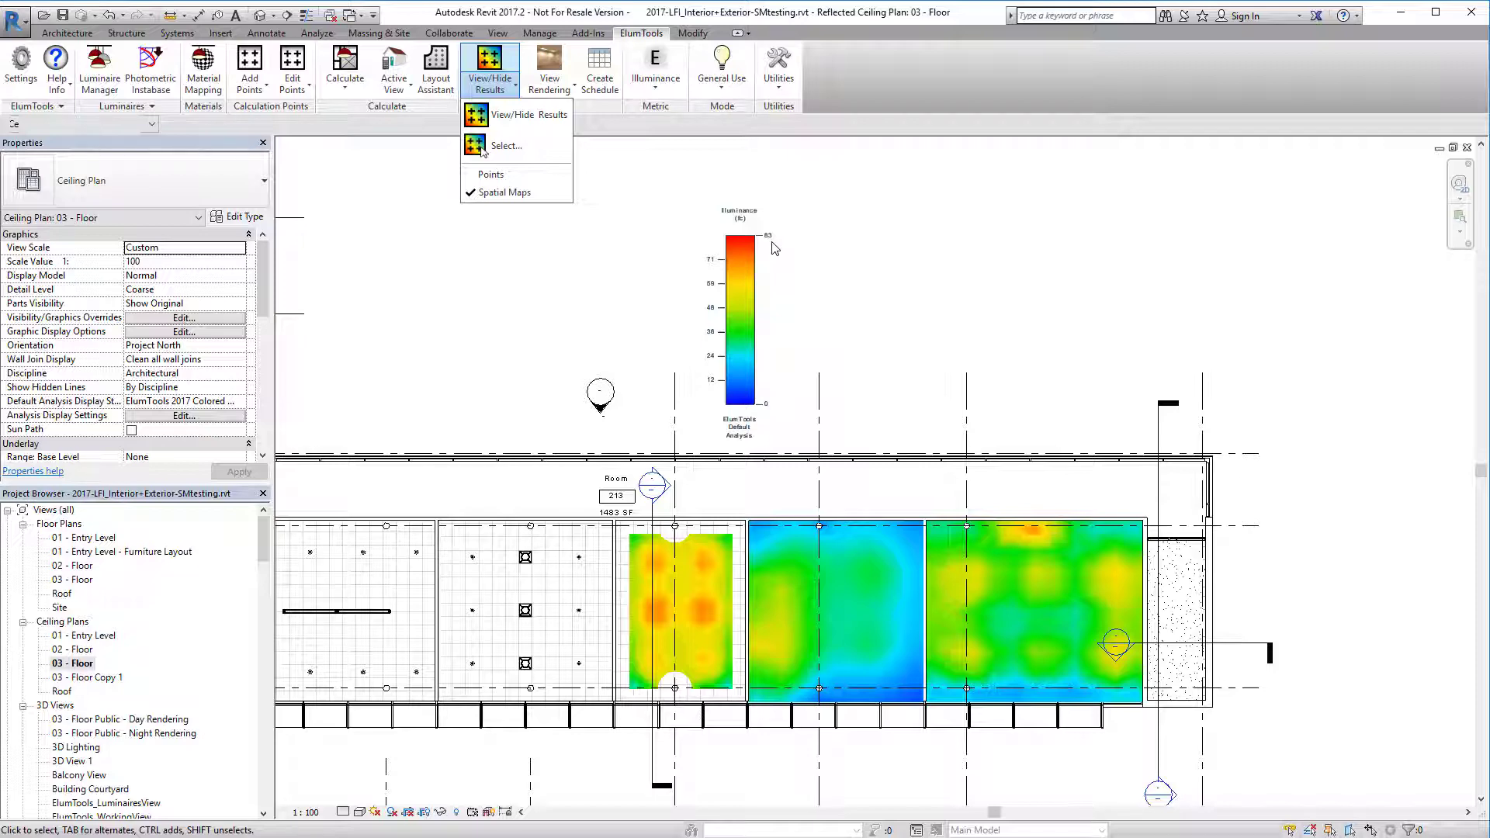
pyautogui.click(501, 146)
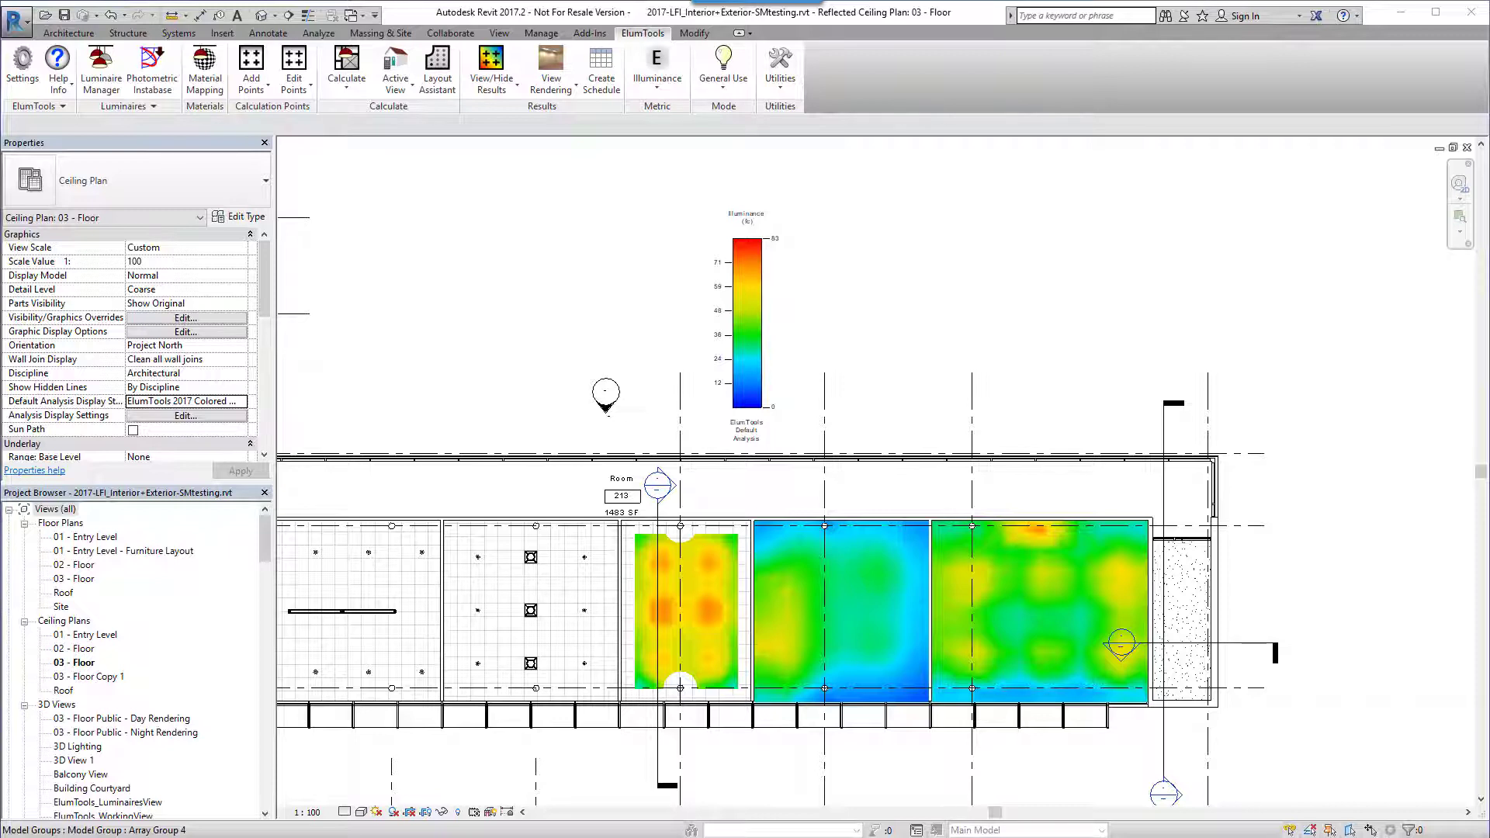
# - Switch the ElumTools 2017 Colored Surfaces display style from gradient to Ranges colour mapping
pyautogui.click(242, 402)
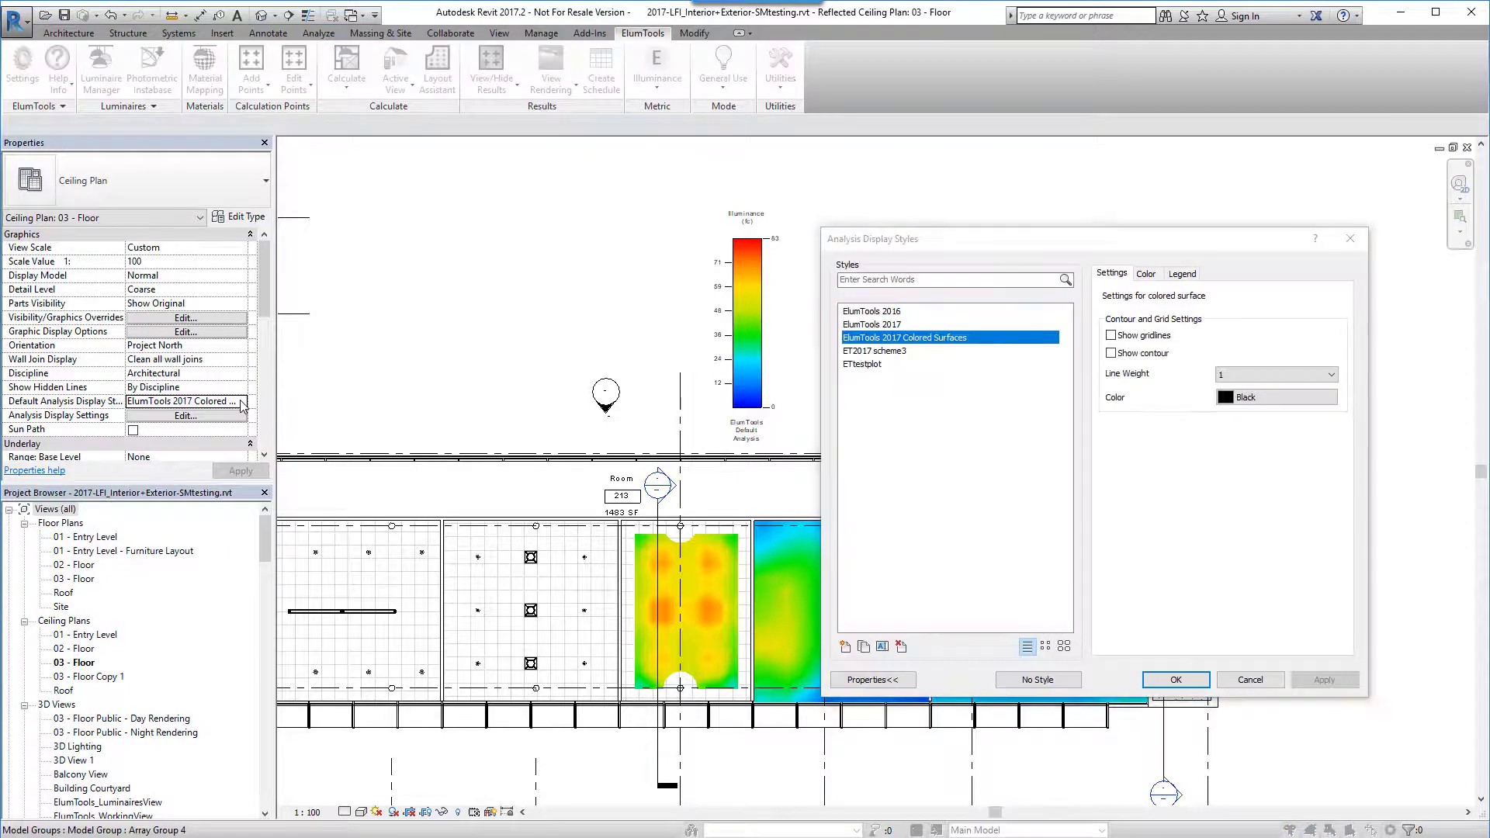
pyautogui.click(1157, 277)
pyautogui.click(1130, 333)
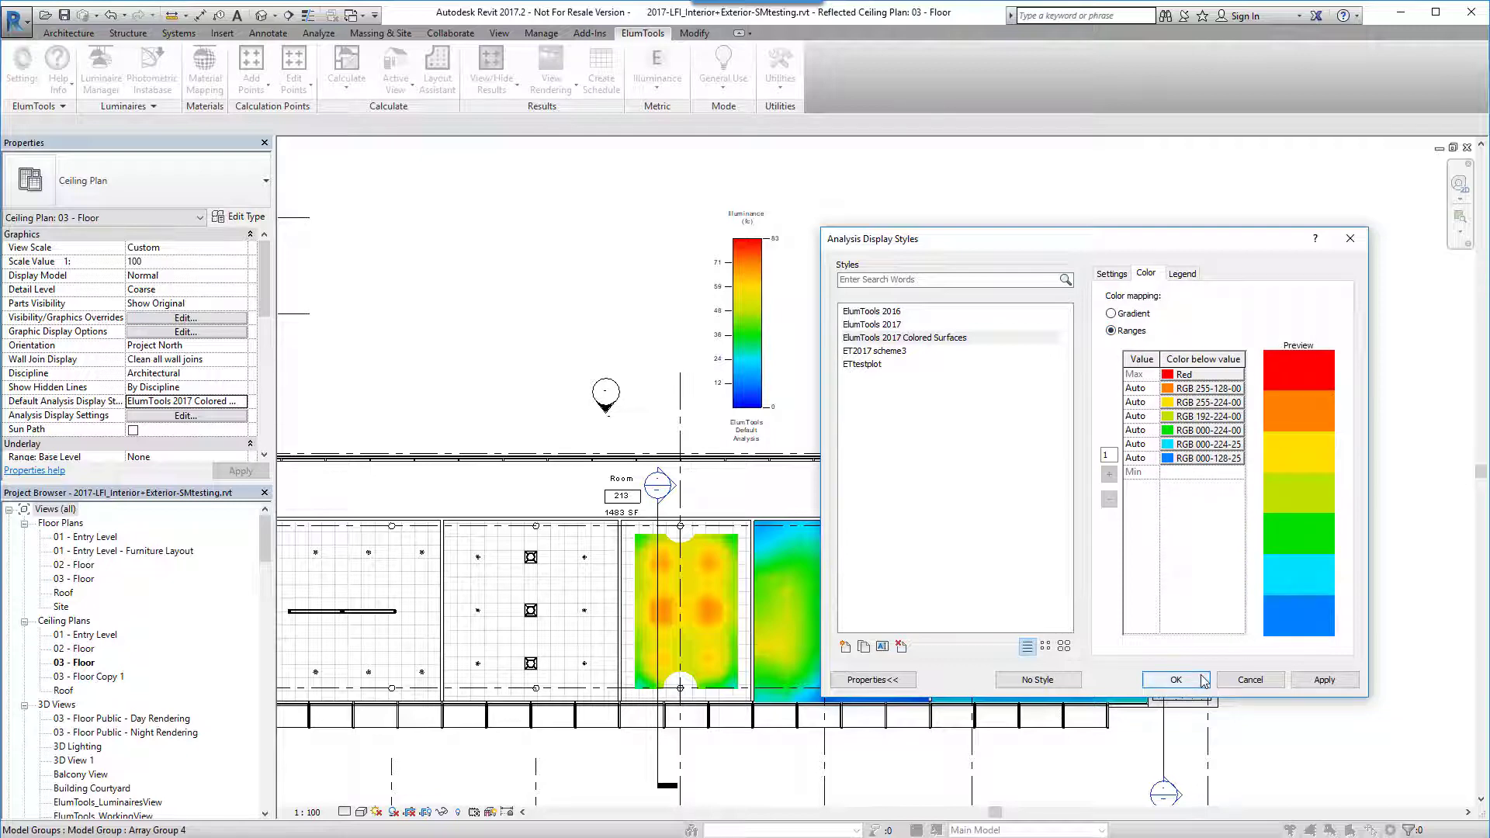
pyautogui.click(1202, 680)
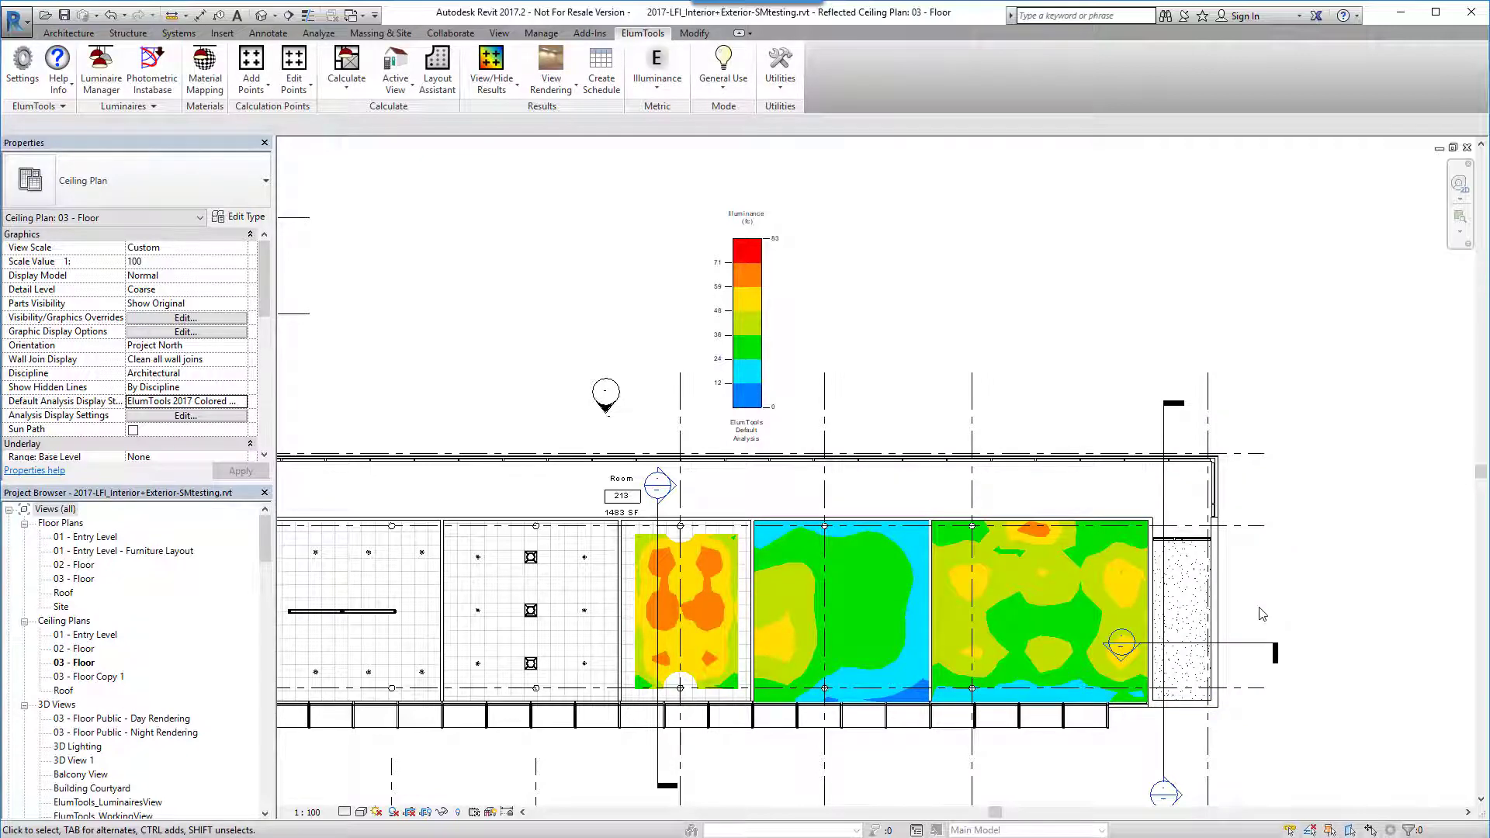